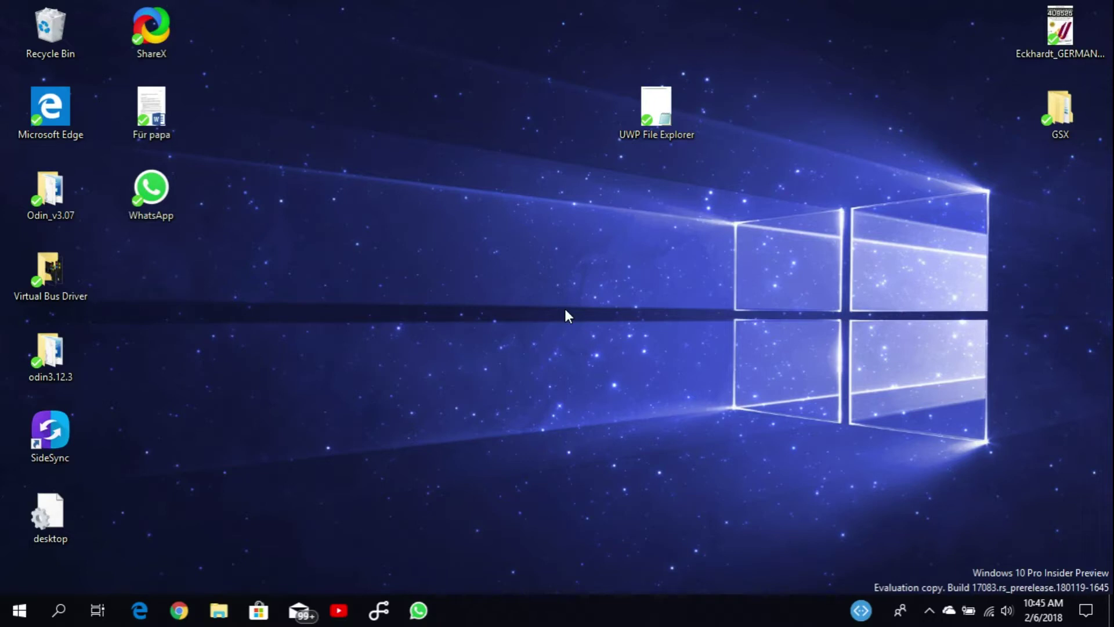
Launch File Explorer, widen and reposition its window, and show This PC's folders and drives.
click(228, 599)
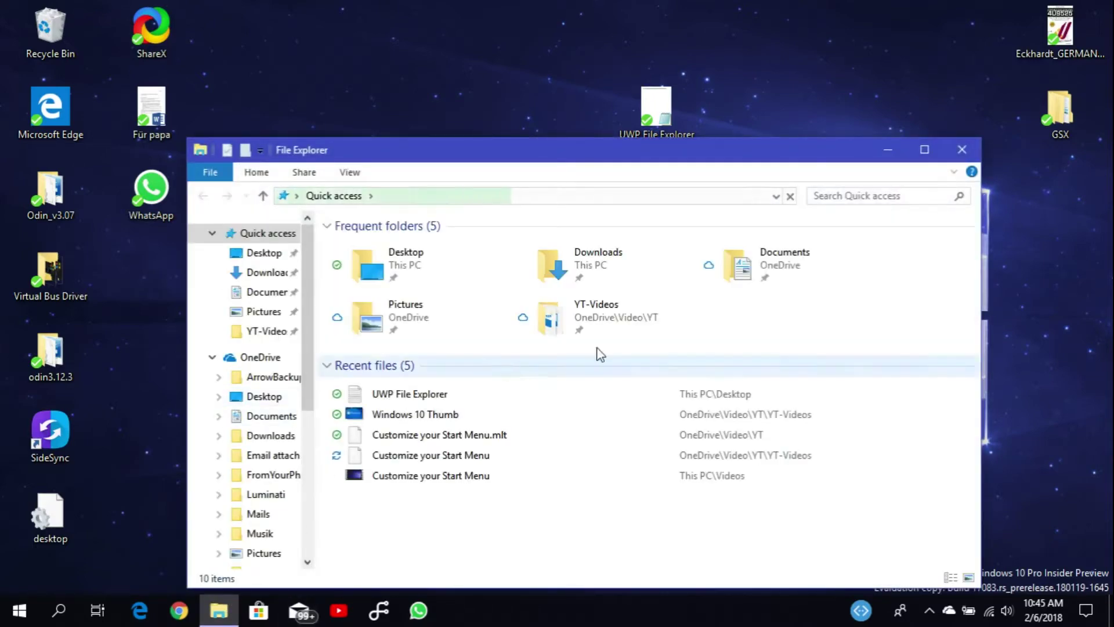
drag(980, 272, 1035, 272)
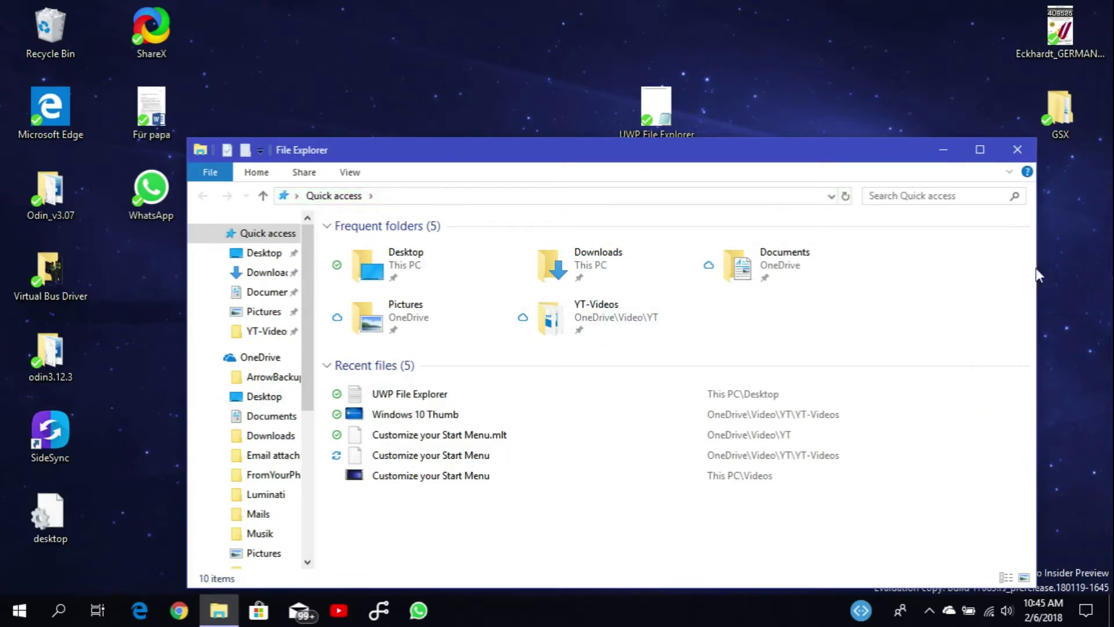
drag(670, 147, 657, 81)
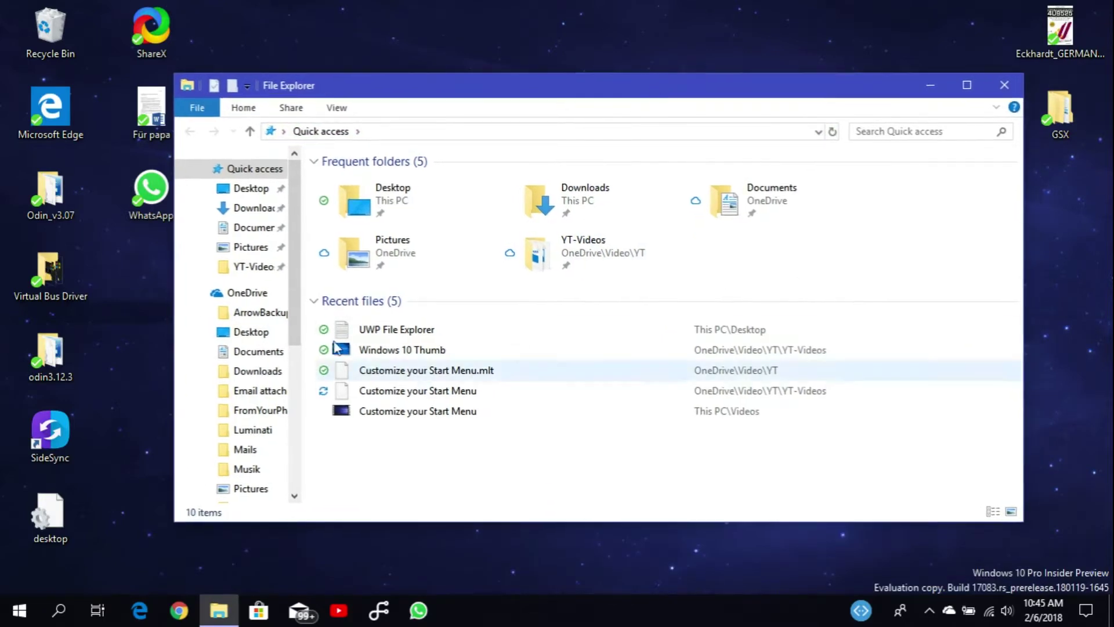
scroll(209, 406, down, 2)
click(244, 482)
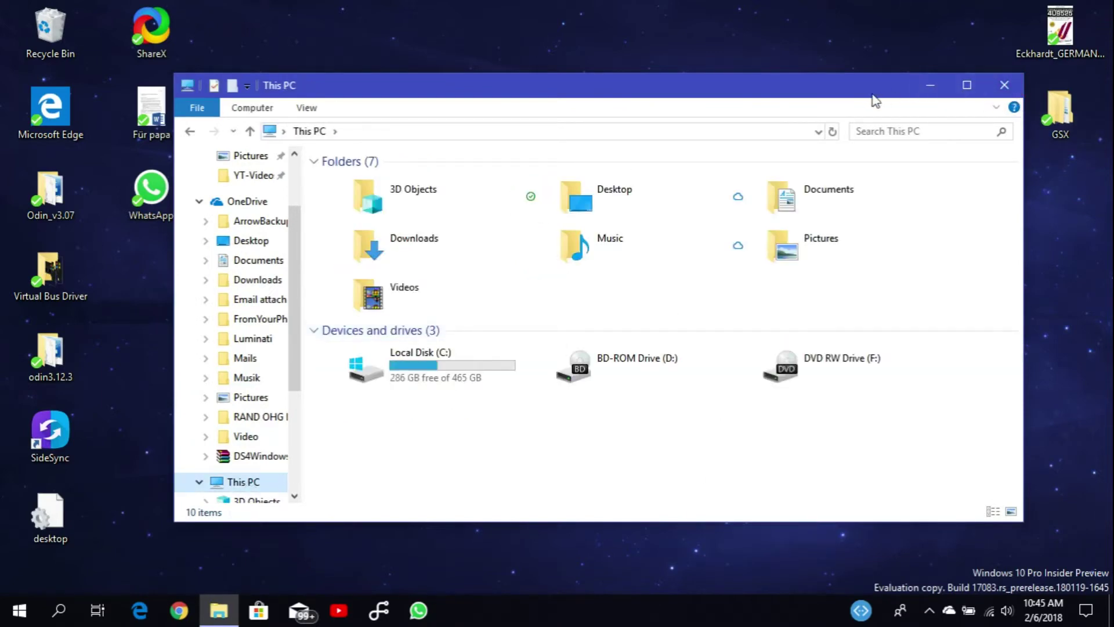
Reposition and close File Explorer, then view the 'UWP File Explorer' text file in Notepad.
drag(871, 85, 821, 79)
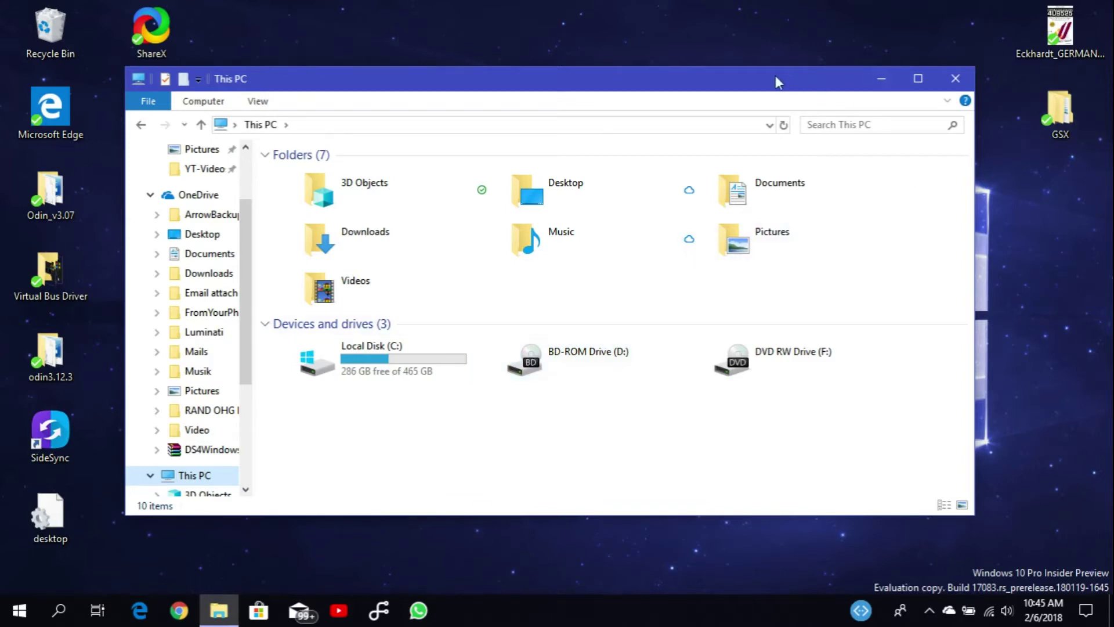
mouse_move(775, 75)
mouse_down()
mouse_move(816, 77)
mouse_move(786, 88)
mouse_up()
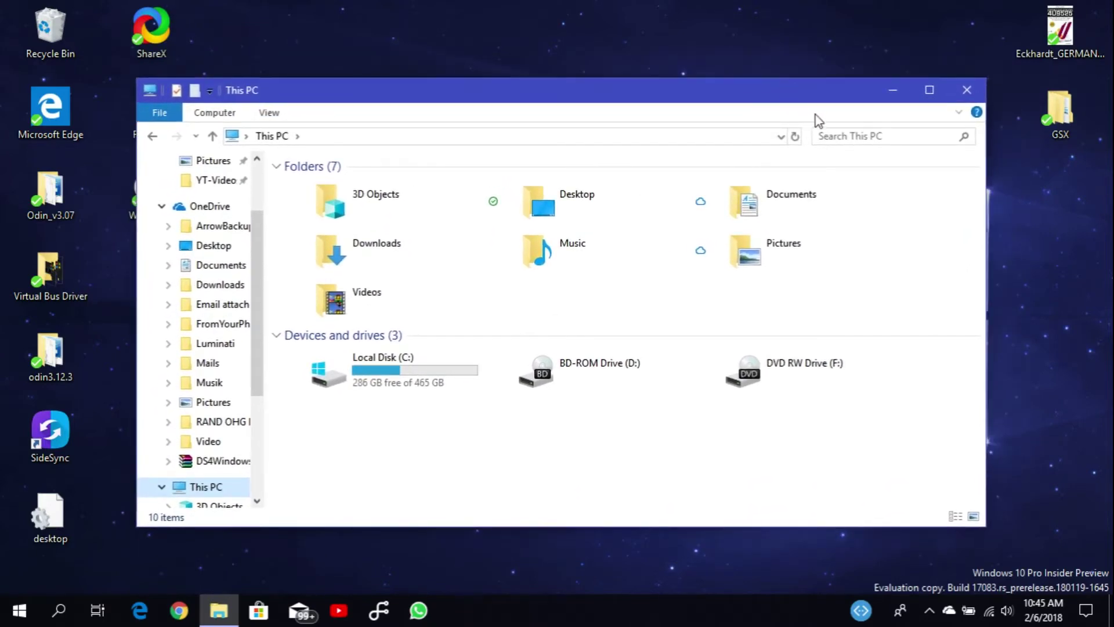
click(968, 90)
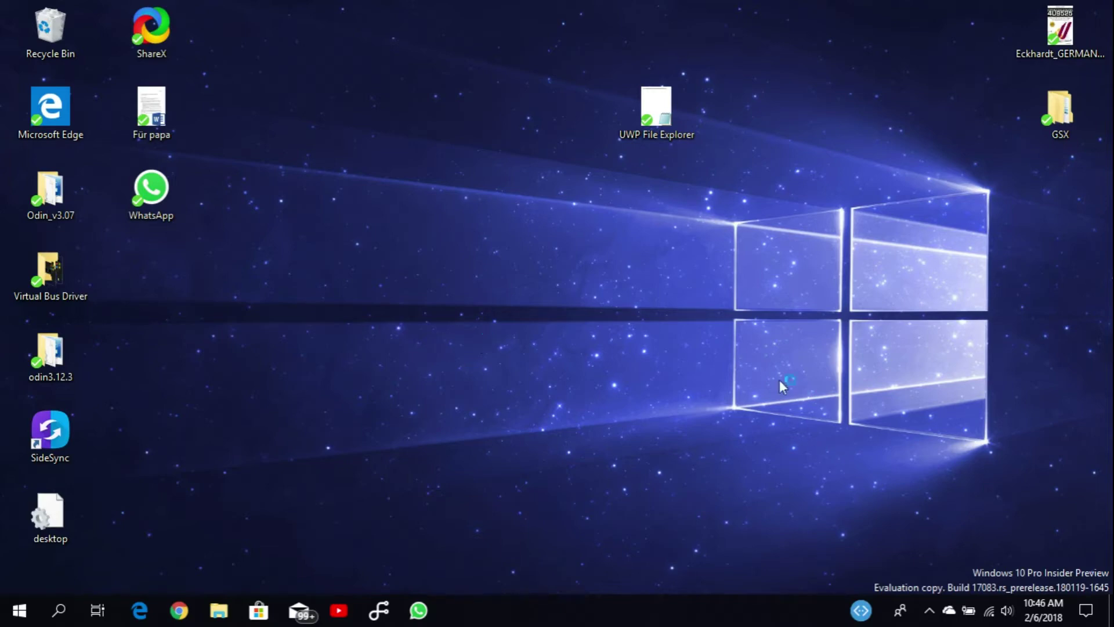
double_click(666, 119)
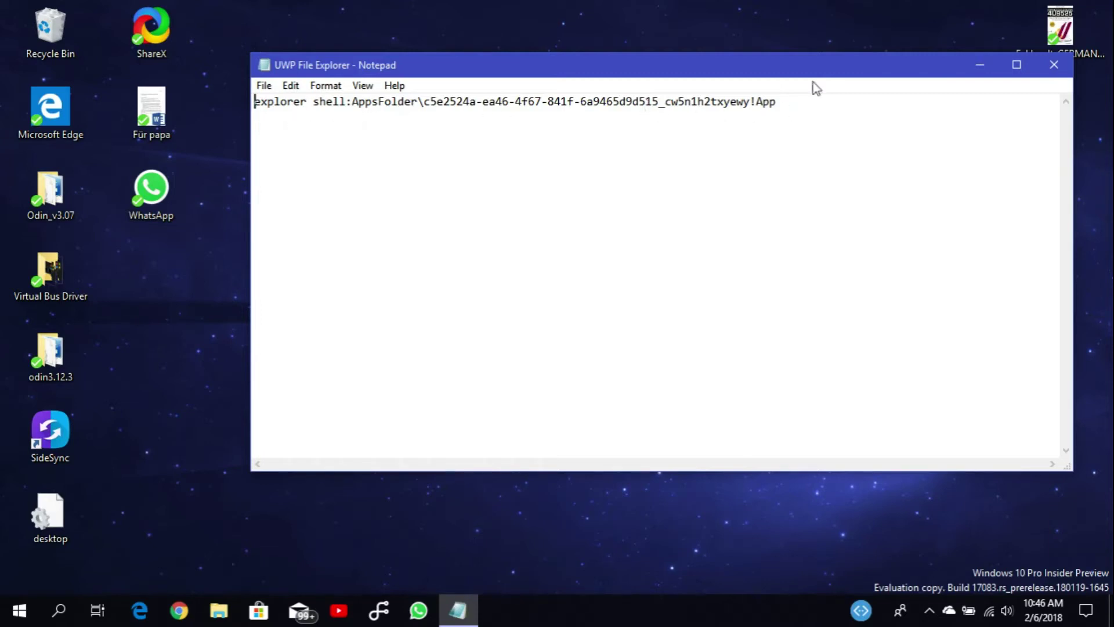
drag(826, 78, 748, 86)
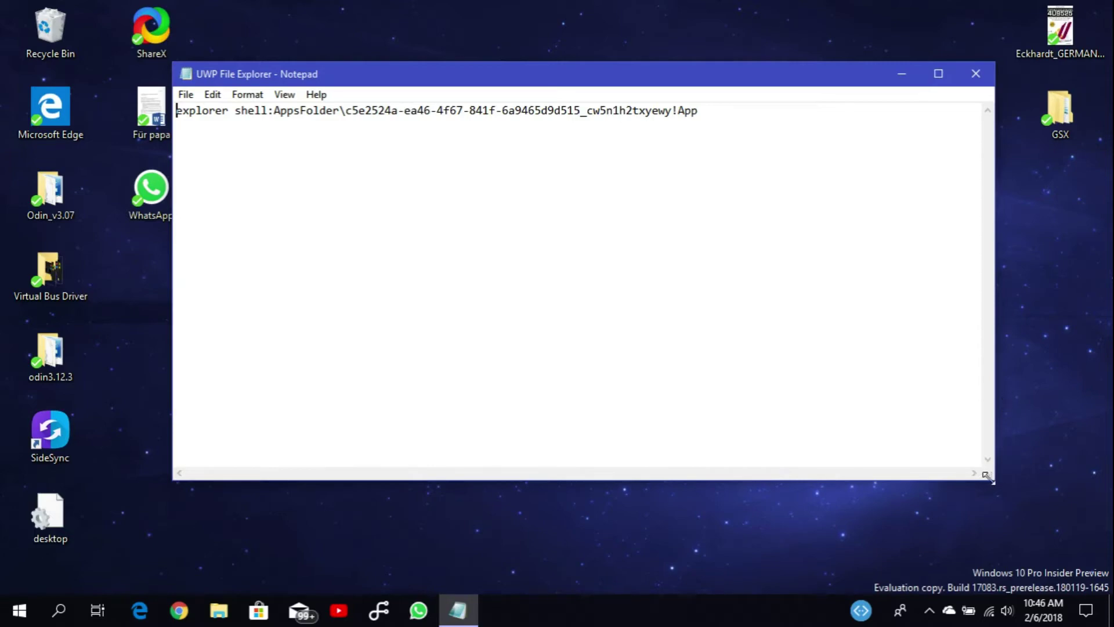
click(976, 73)
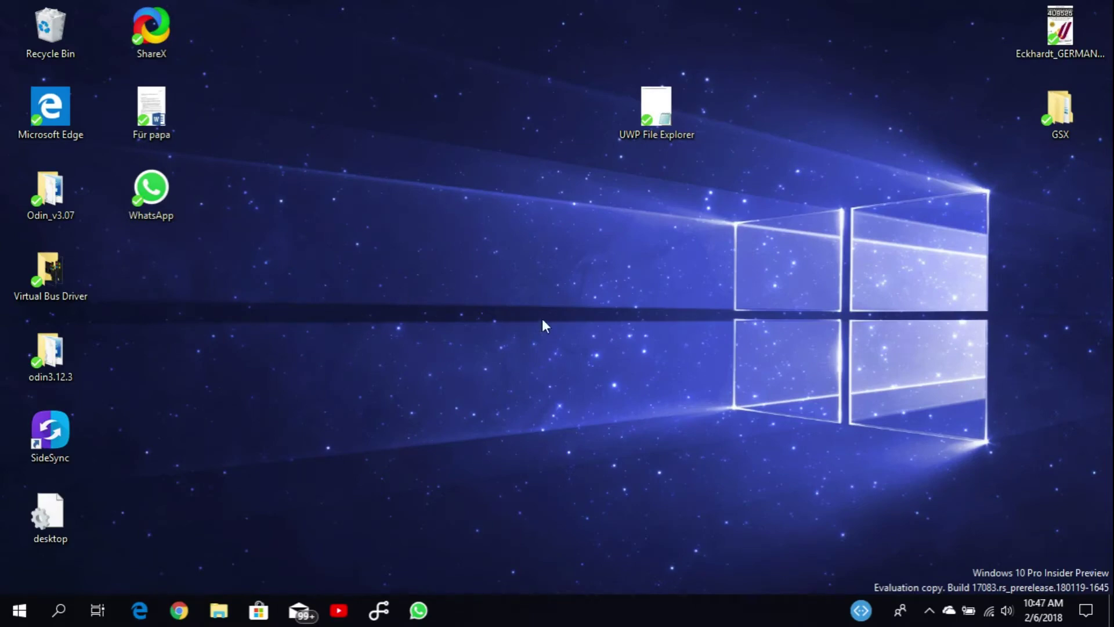
right_click(469, 291)
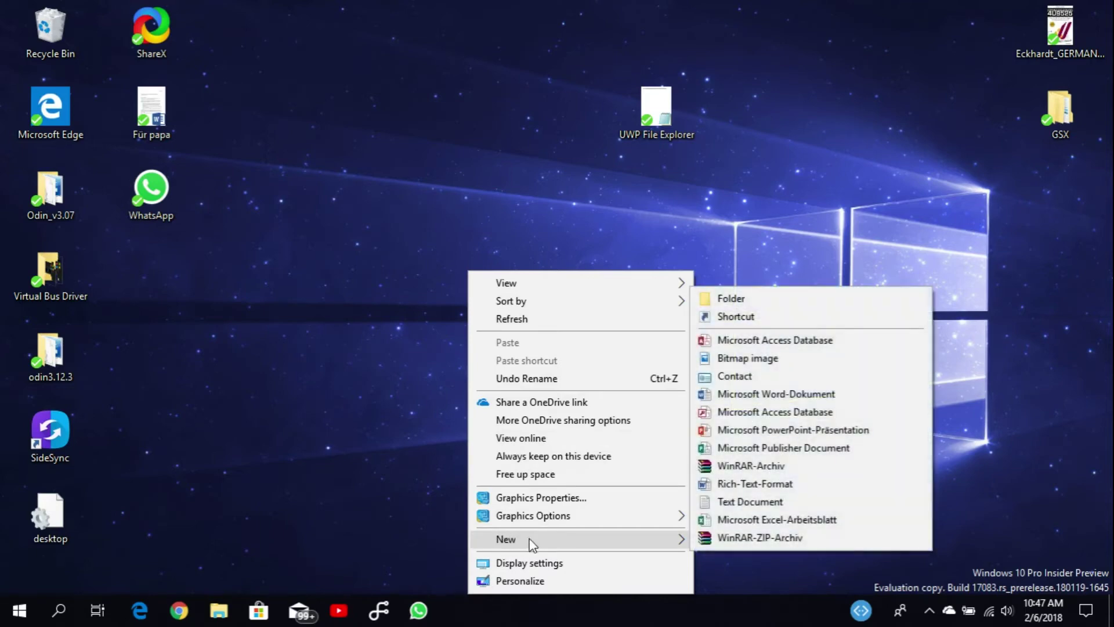
mouse_move(506, 539)
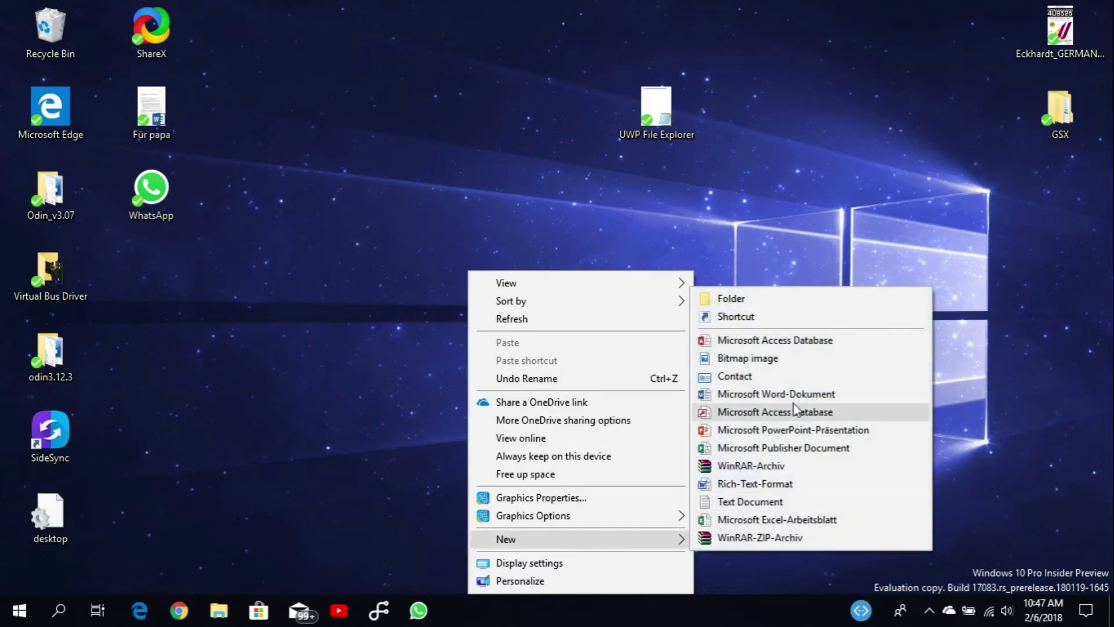
Create a desktop shortcut targeting the pasted shell:AppsFolder command and name it 'New Explorer'.
click(782, 320)
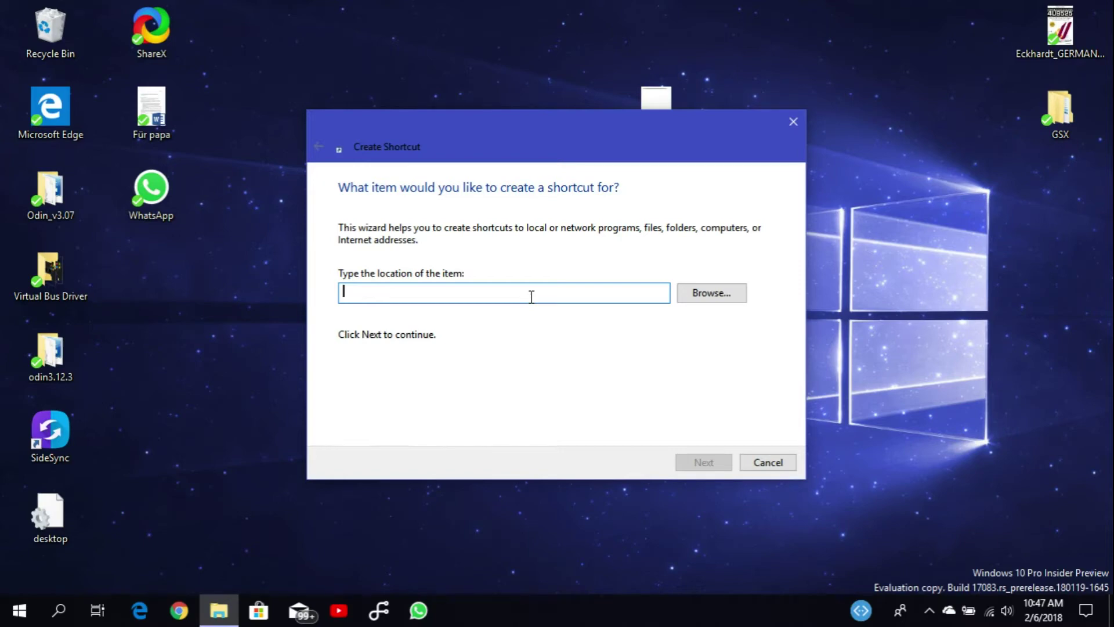
key(ctrl+v)
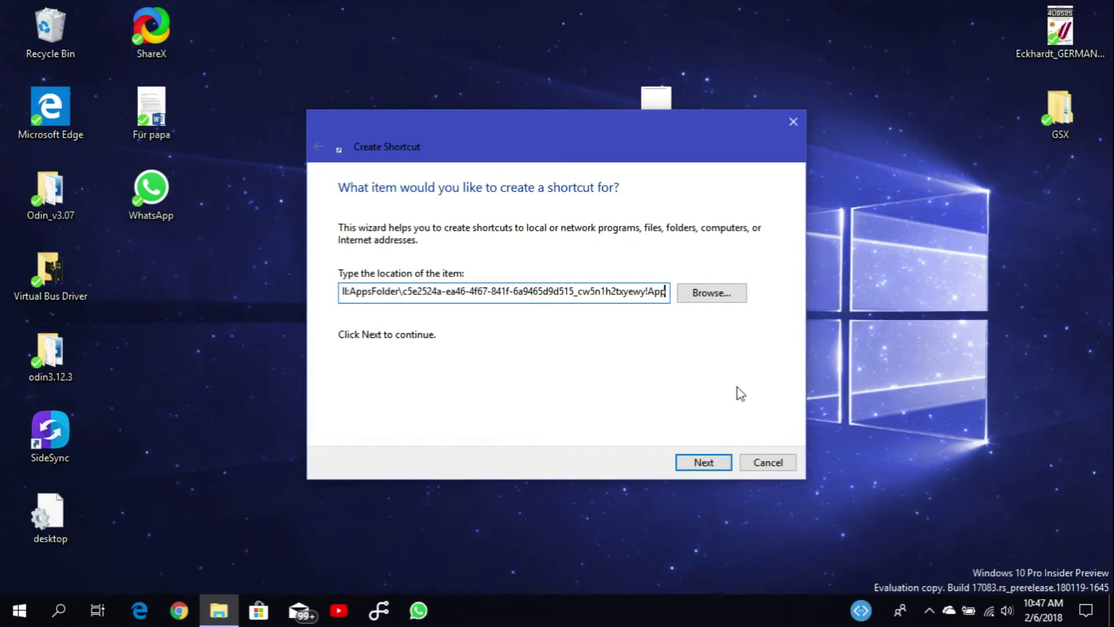
click(704, 462)
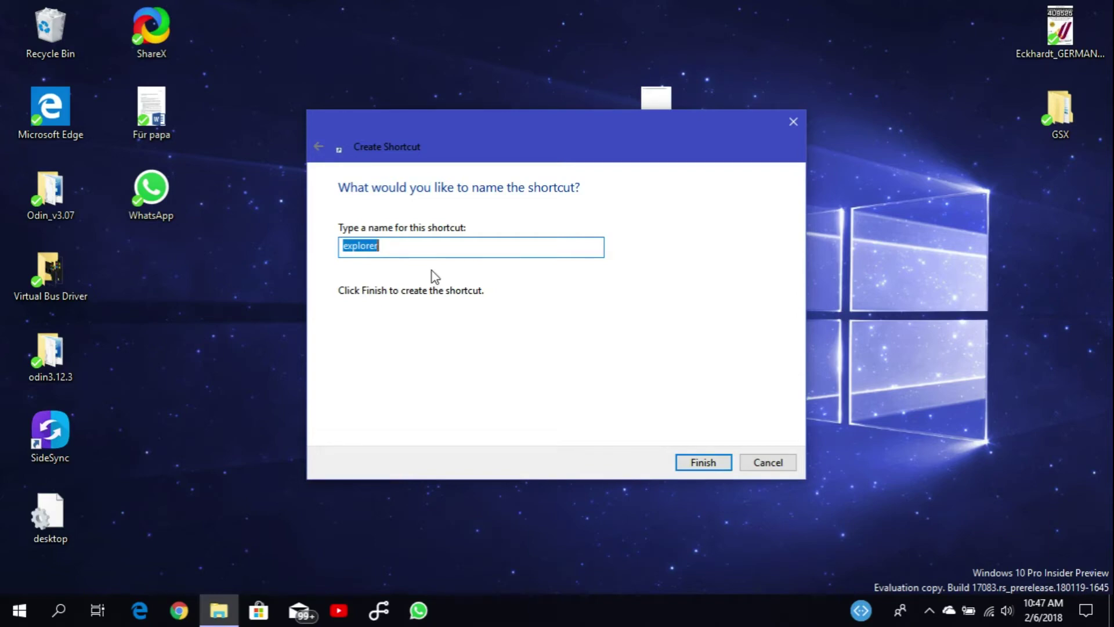
click(432, 248)
key(BackSpace)
key(BackSpace)
key(BackSpace)
key(BackSpace)
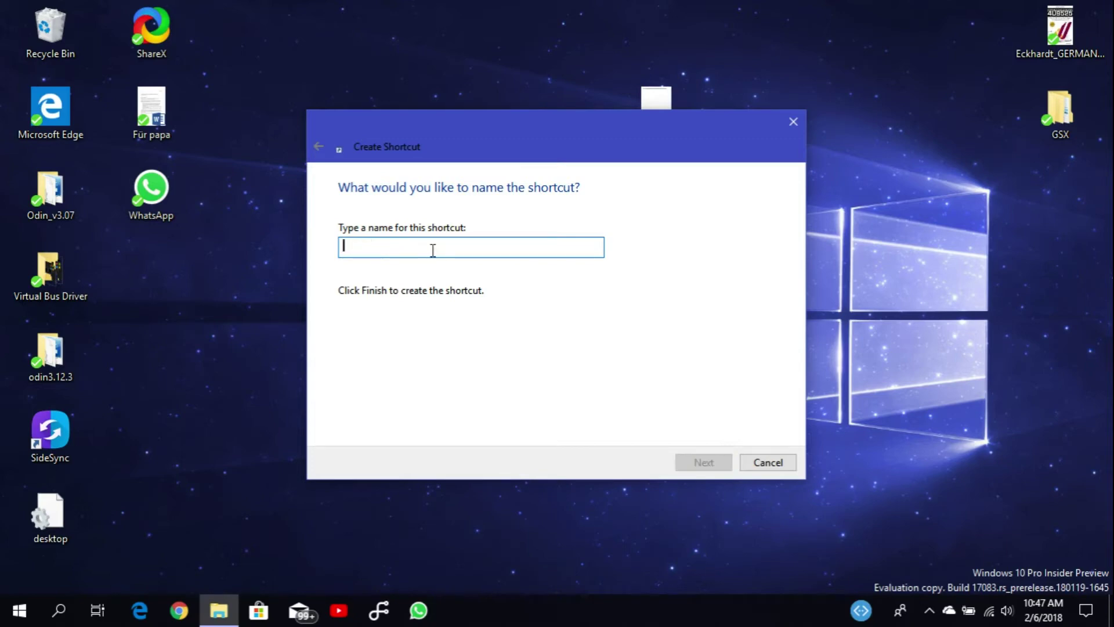
text(Ne)
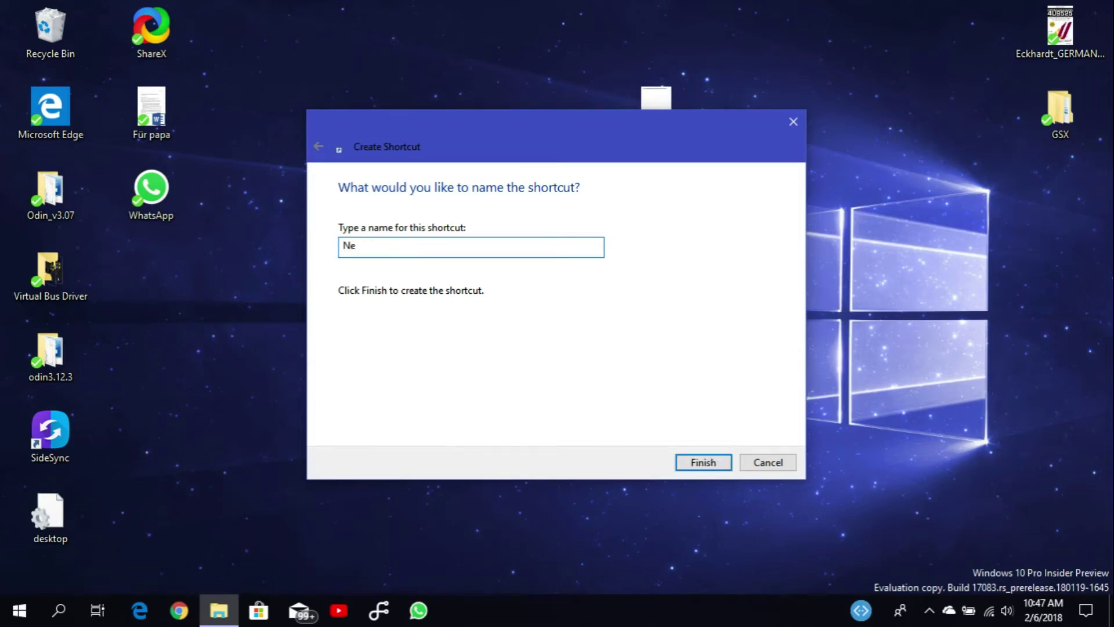
text(w )
text(Ex)
text(plorer)
click(714, 463)
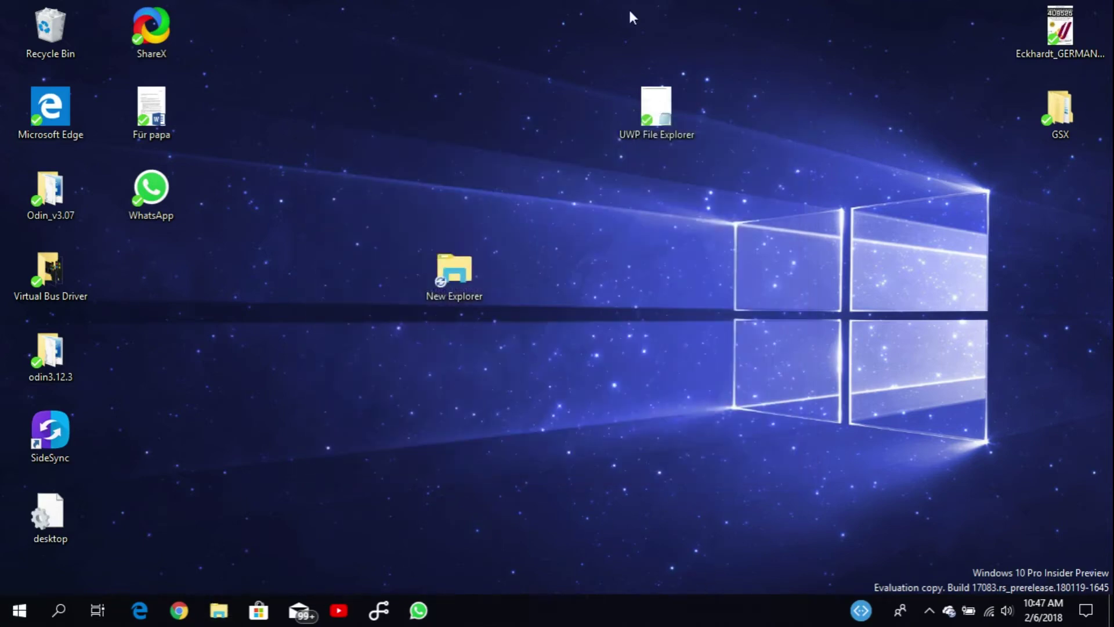
Position the New Explorer icon on the desktop beside WhatsApp.
drag(464, 267, 473, 109)
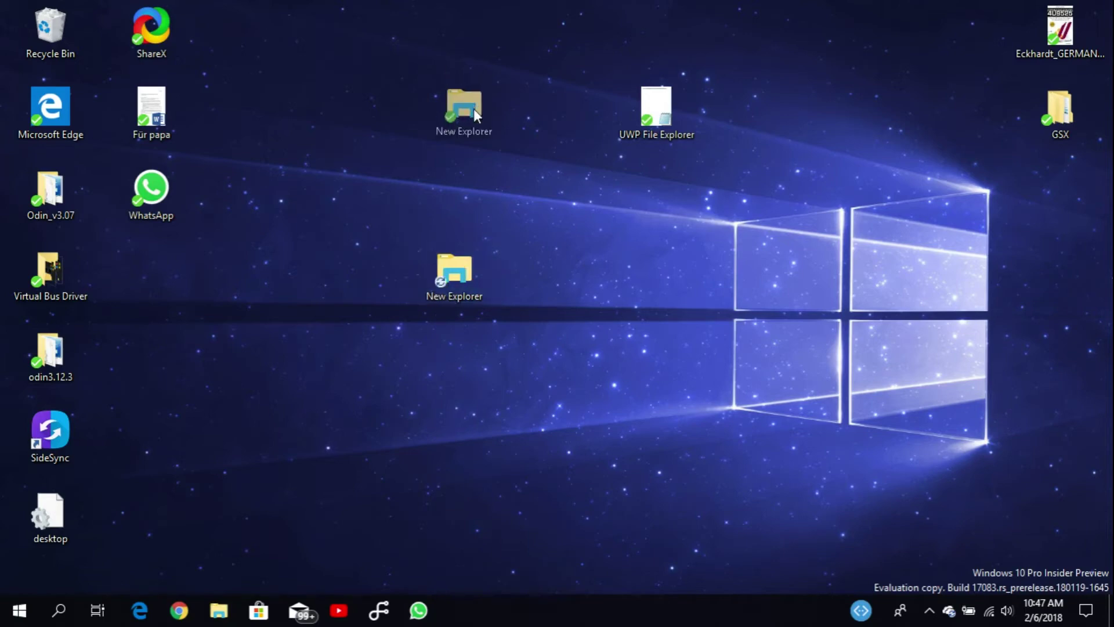
click(384, 276)
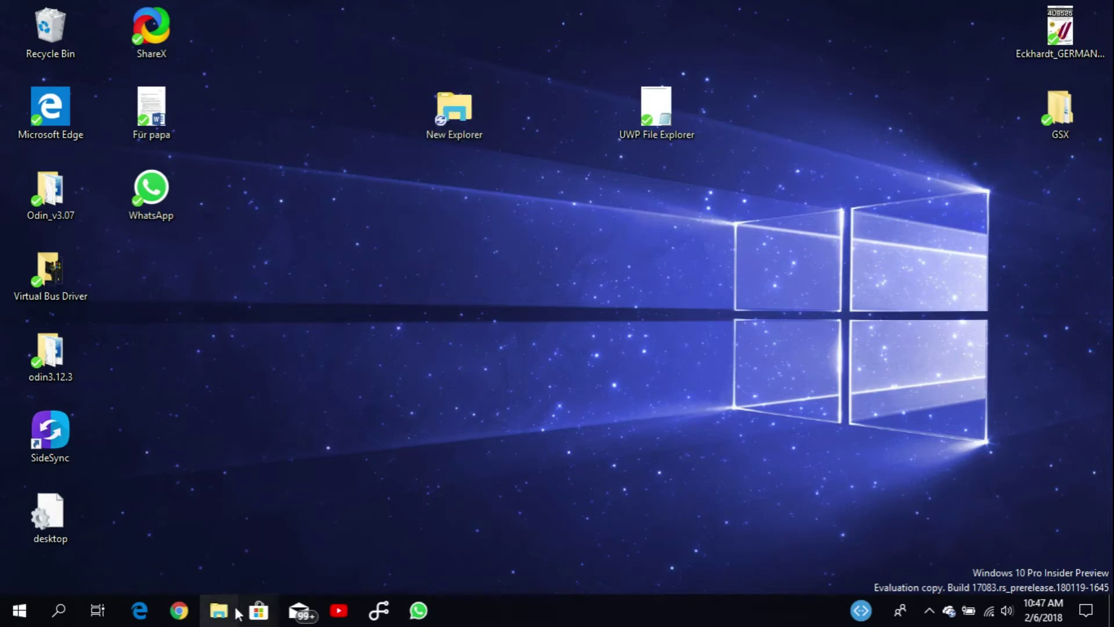
drag(455, 128, 493, 203)
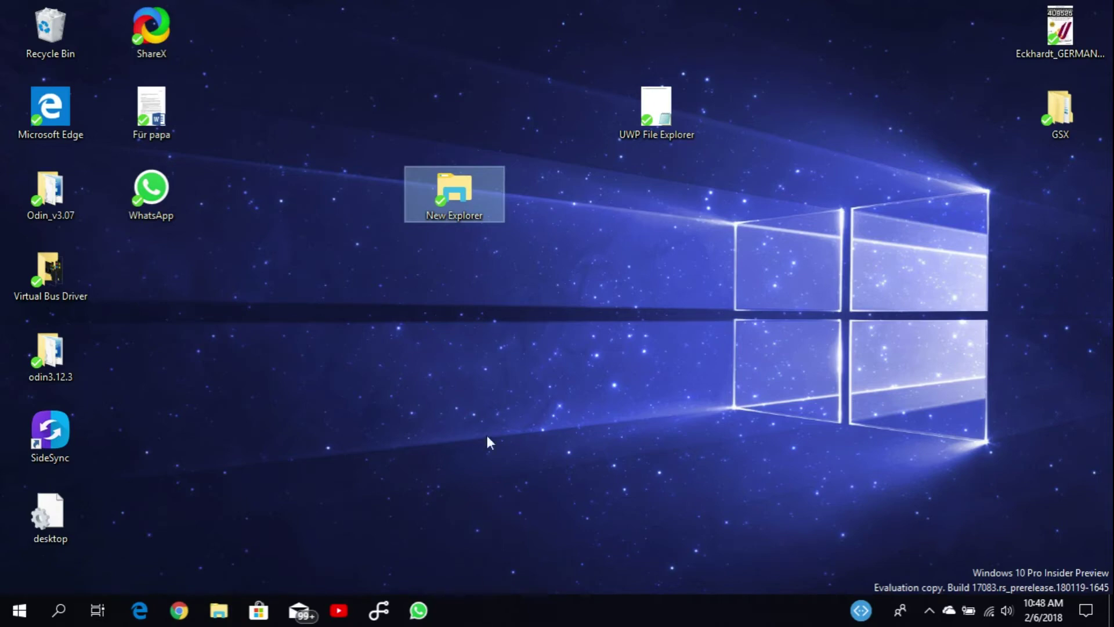
Pin the New Explorer shortcut to the taskbar.
right_click(461, 194)
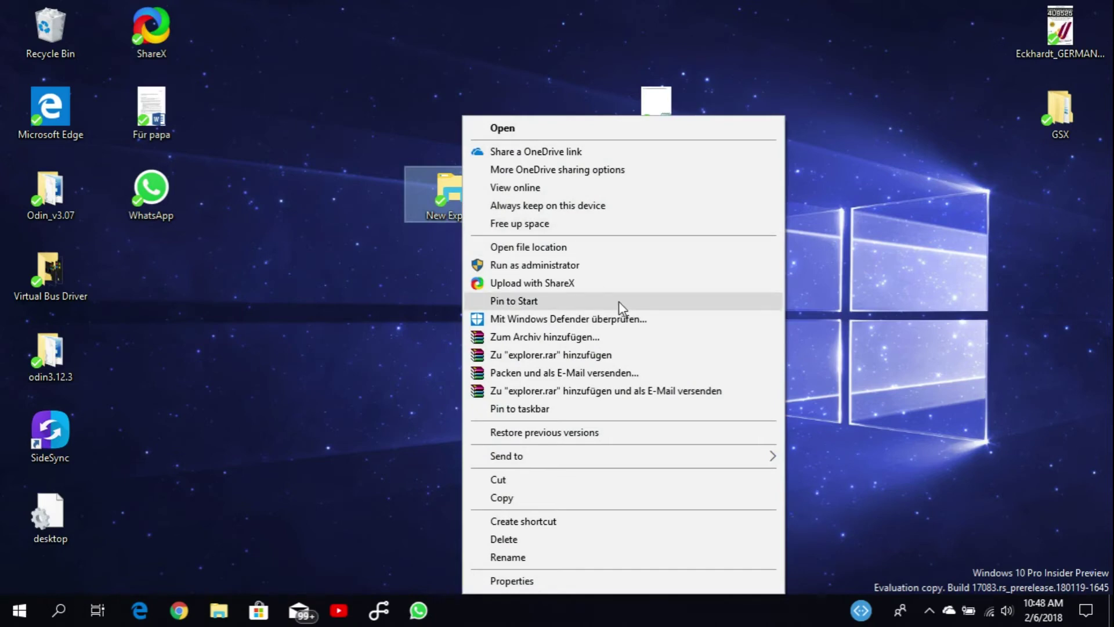
click(535, 409)
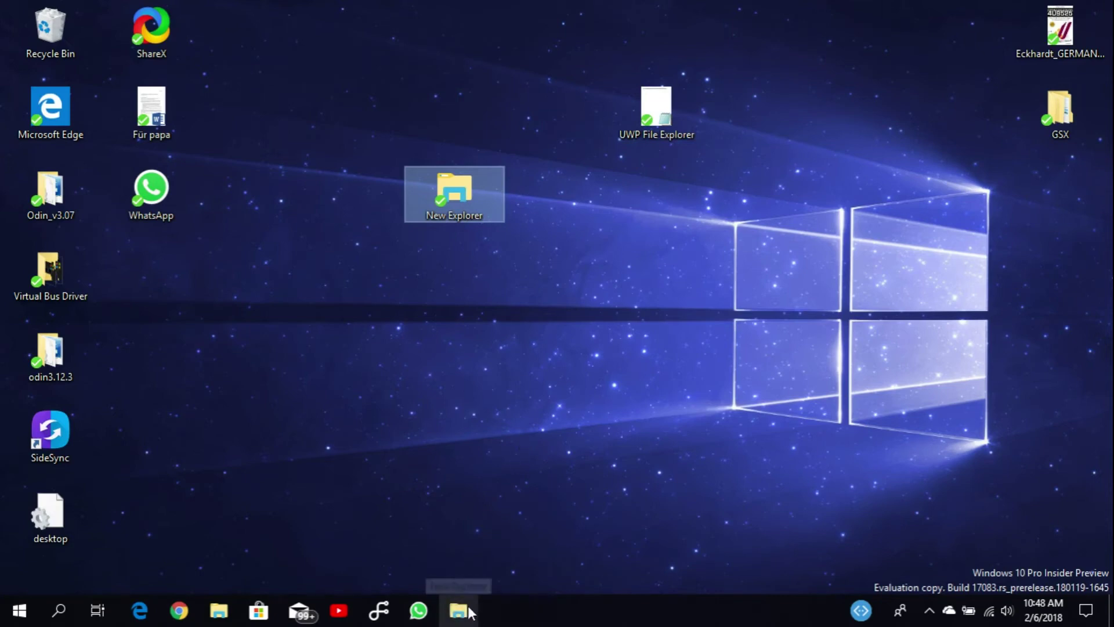
click(528, 287)
Launch the dark UWP File Explorer from New Explorer, maximize it, then go to Windows Settings.
double_click(453, 206)
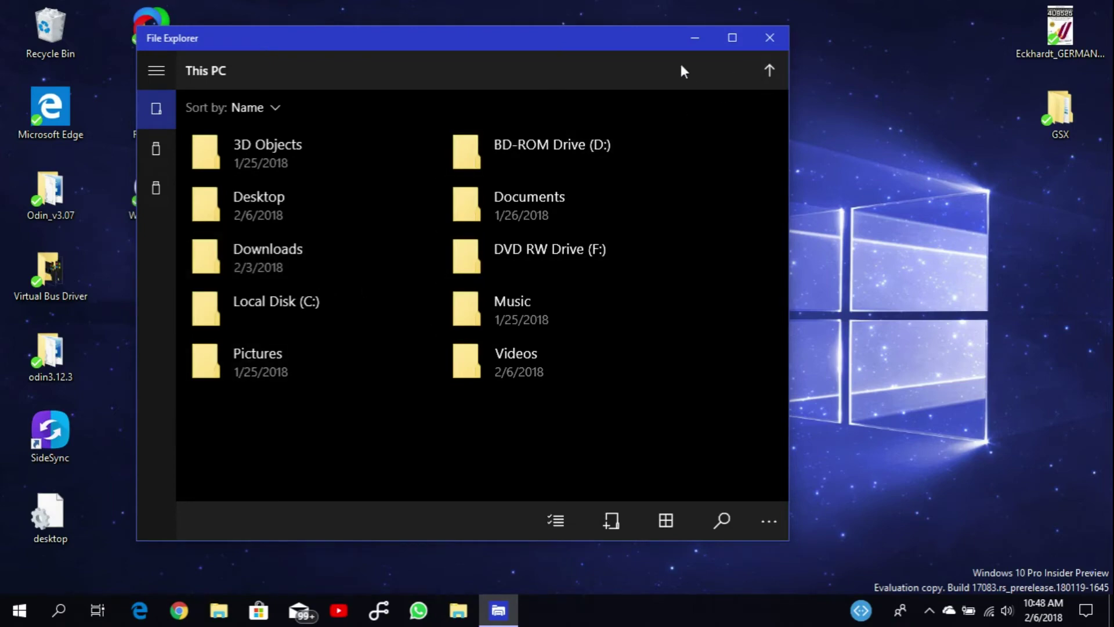
drag(537, 40, 648, 65)
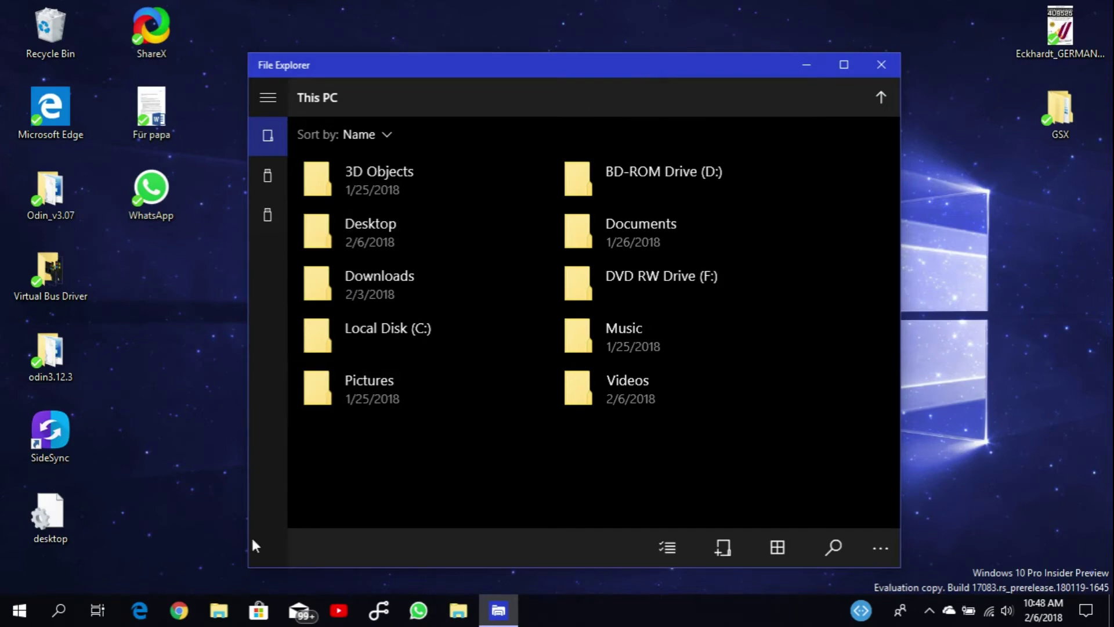
click(845, 64)
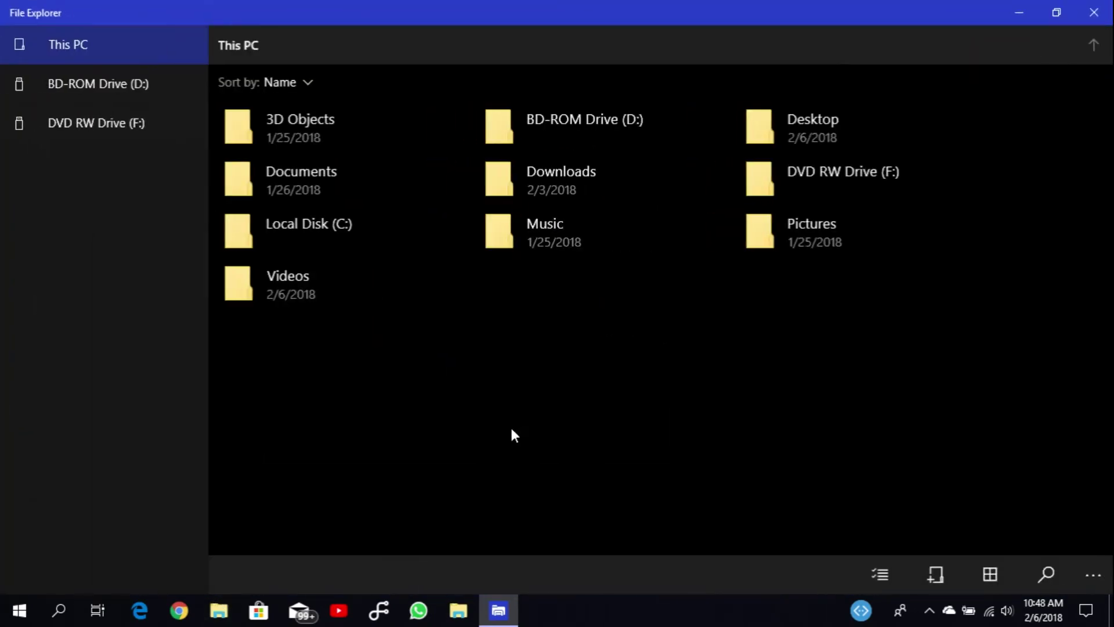
click(20, 609)
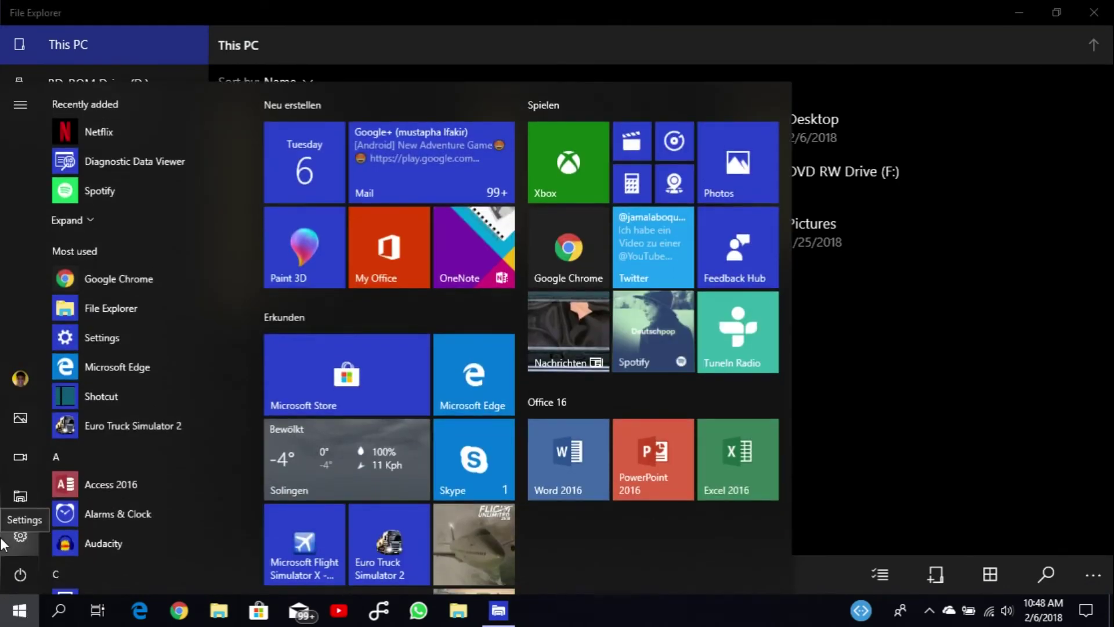
click(20, 534)
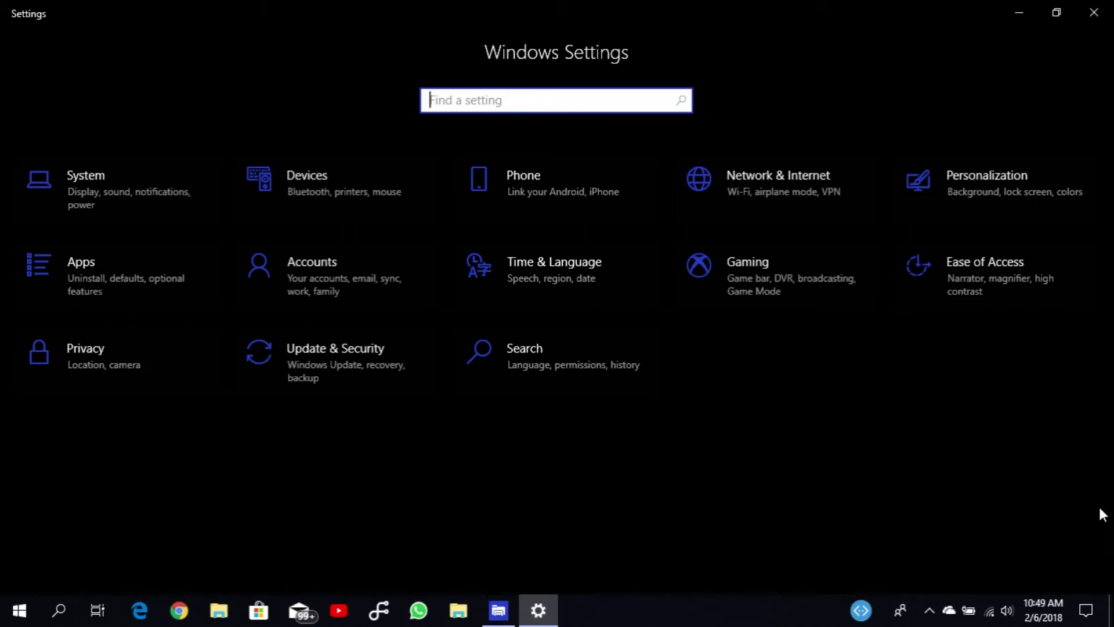
click(1093, 12)
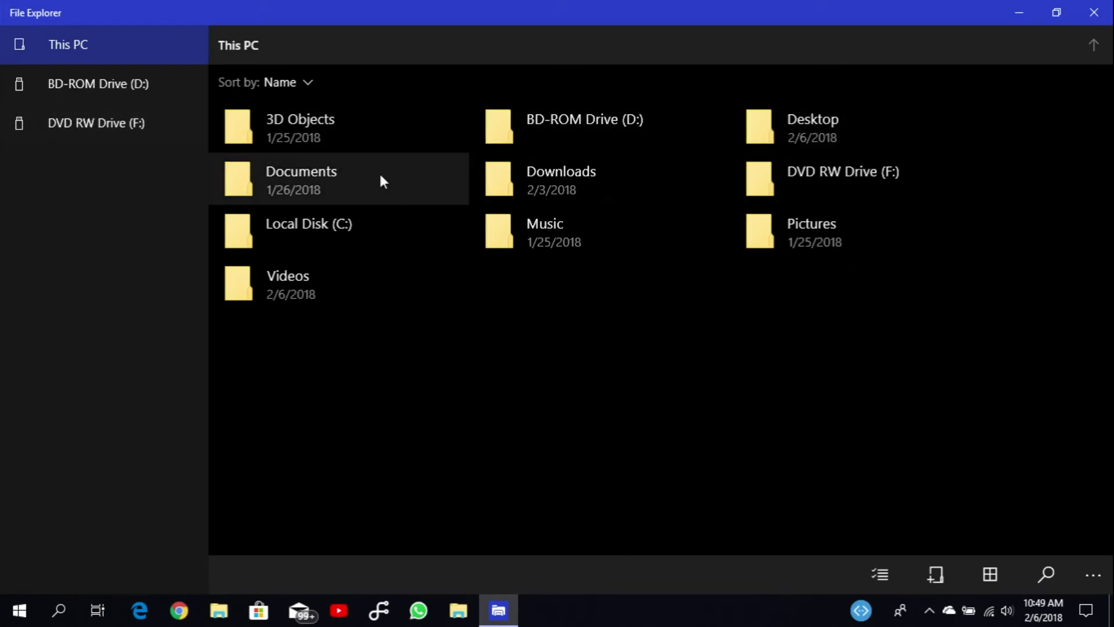
click(364, 226)
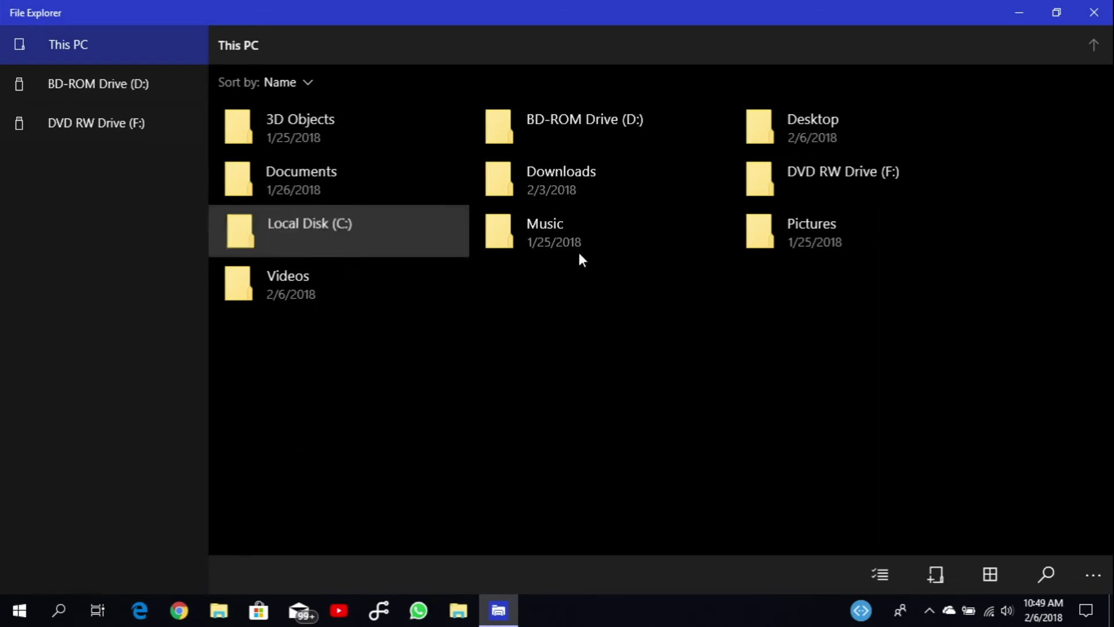
key(space)
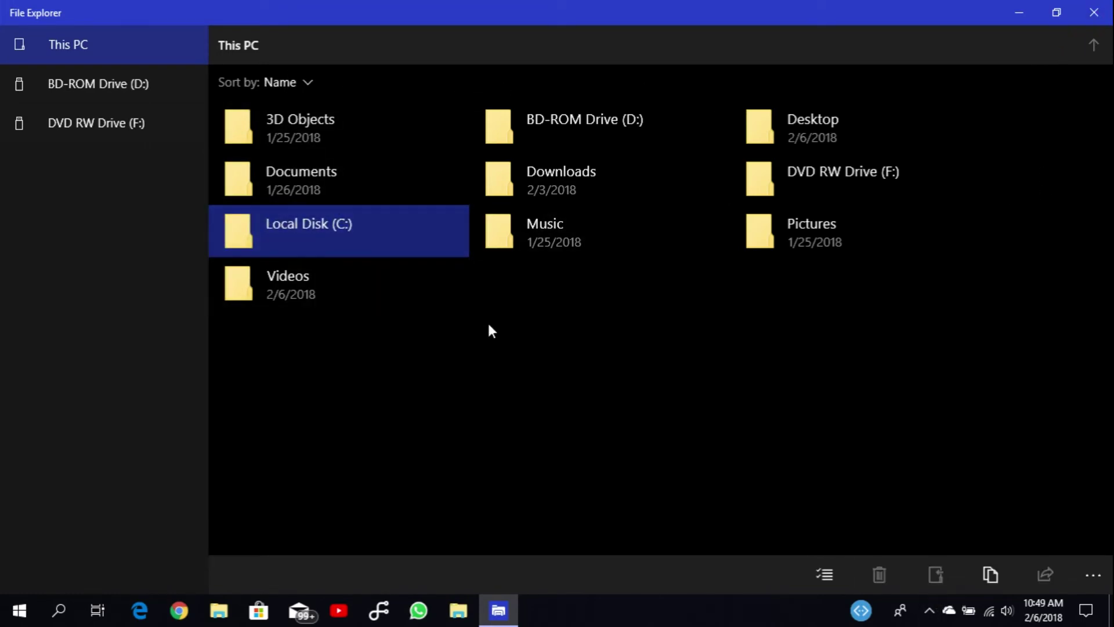
key(space)
click(322, 224)
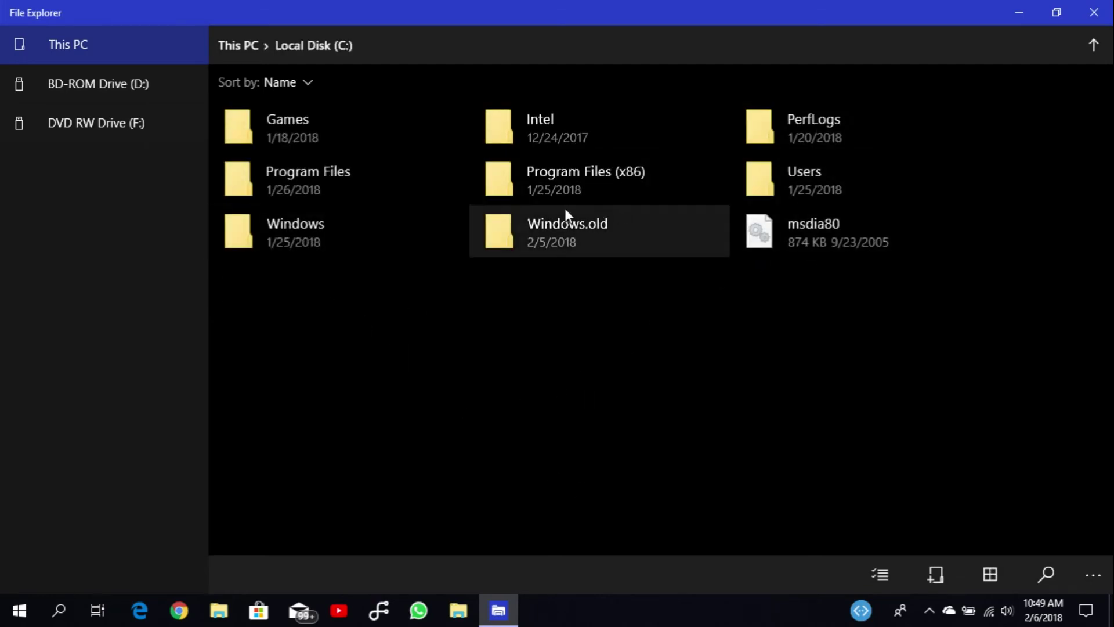
click(239, 45)
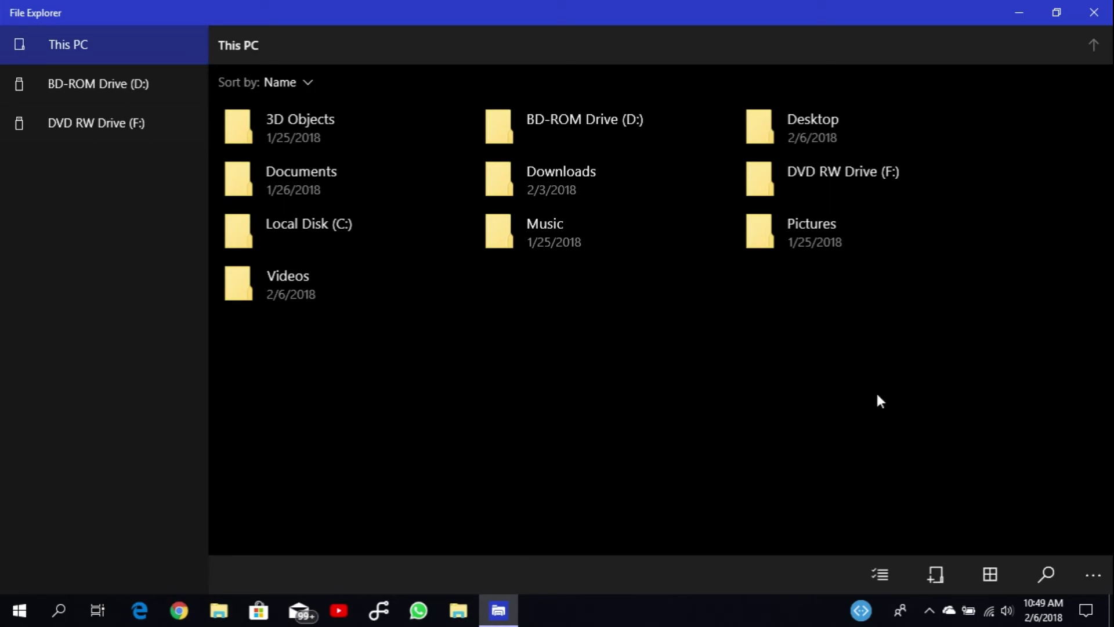
click(234, 613)
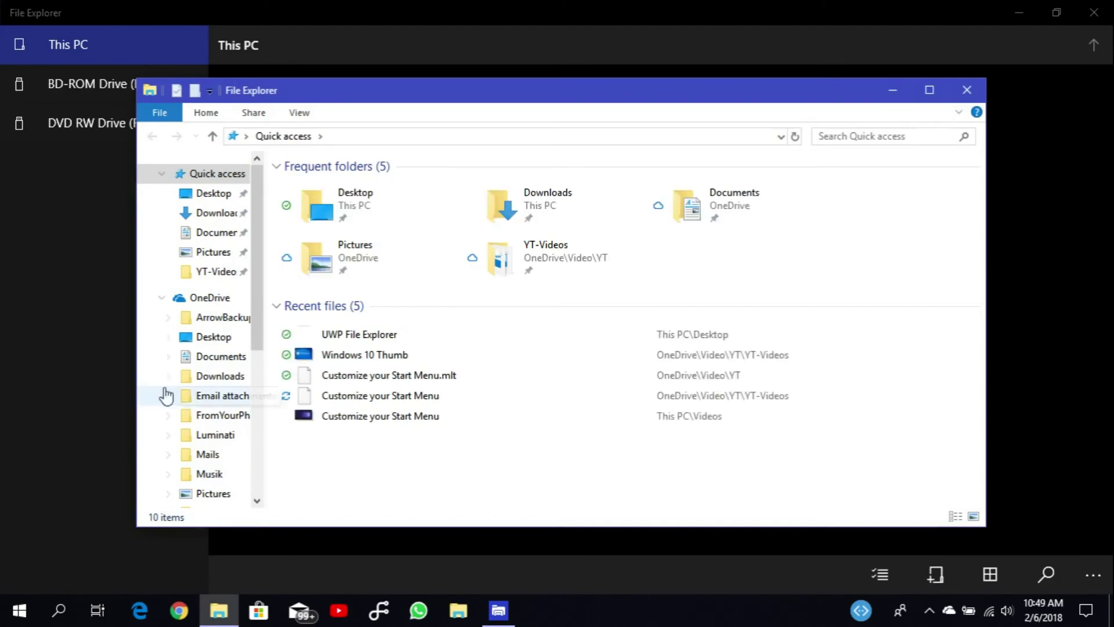
scroll(236, 379, down, 2)
scroll(232, 418, down, 1)
click(226, 487)
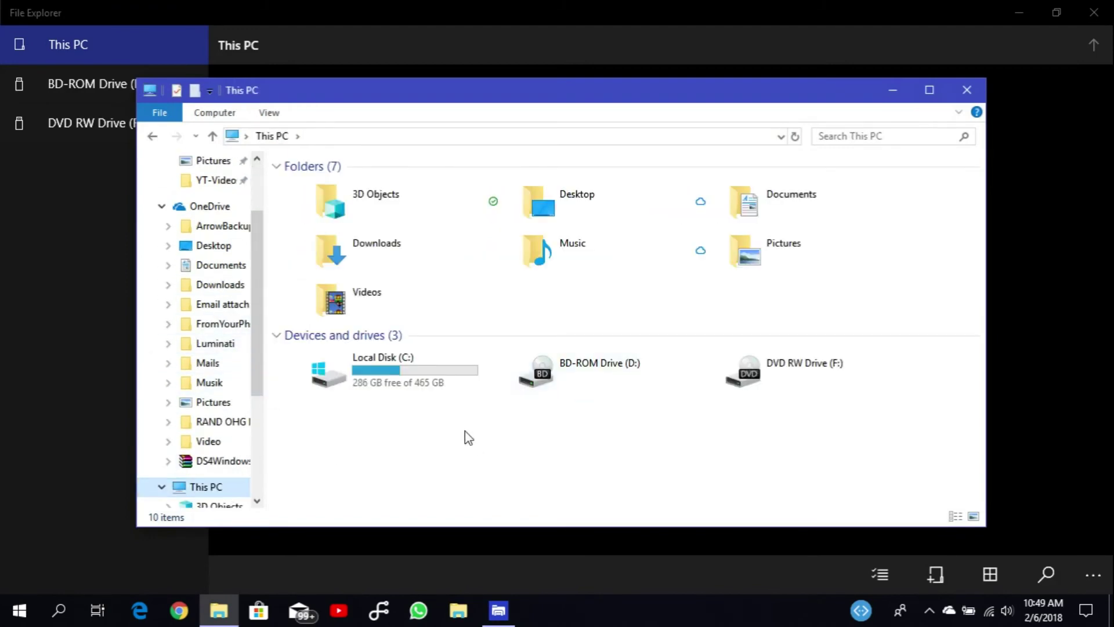
click(424, 384)
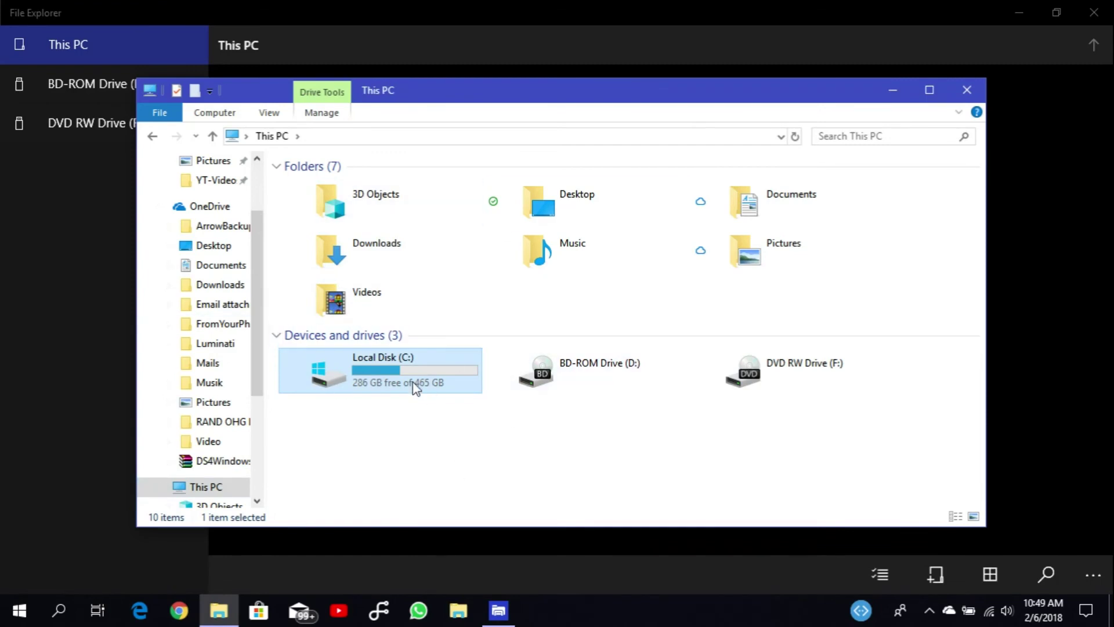
double_click(417, 387)
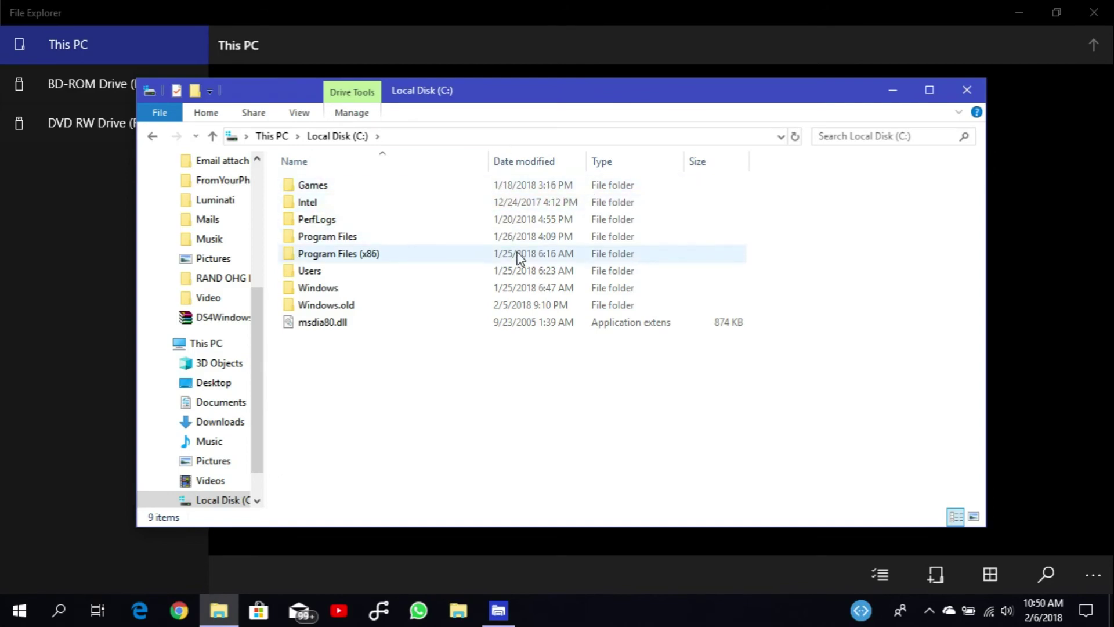
double_click(487, 239)
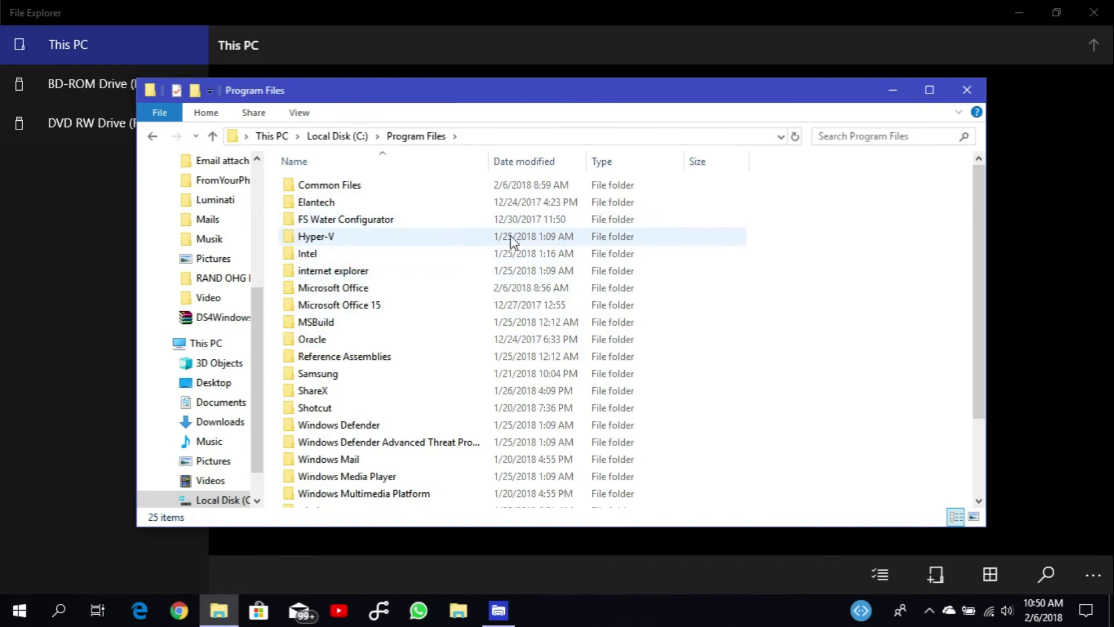
click(966, 90)
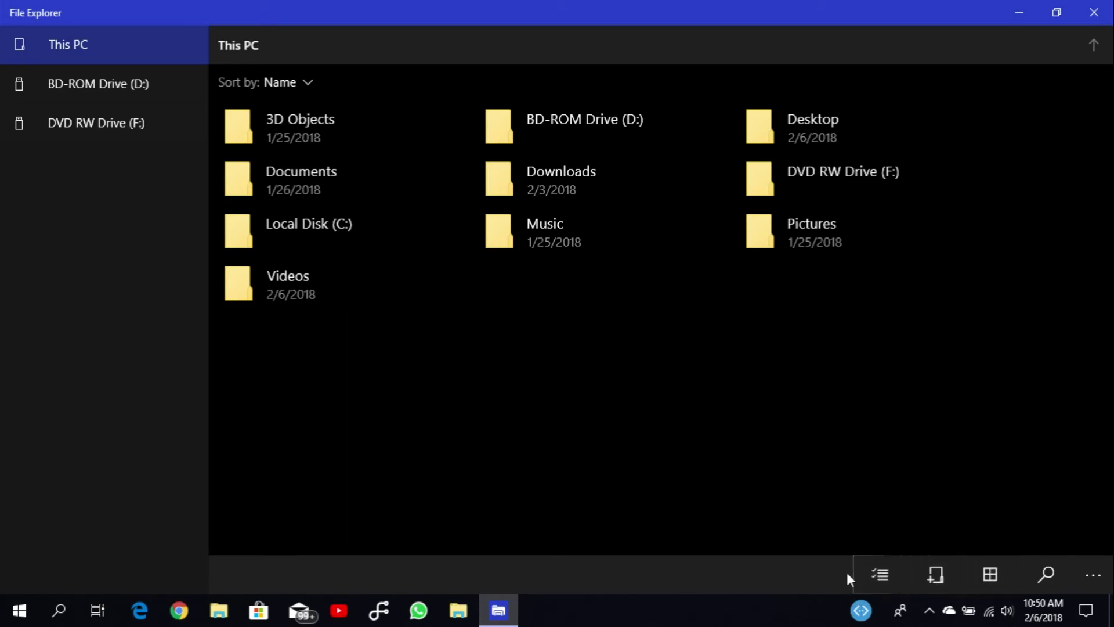
click(881, 574)
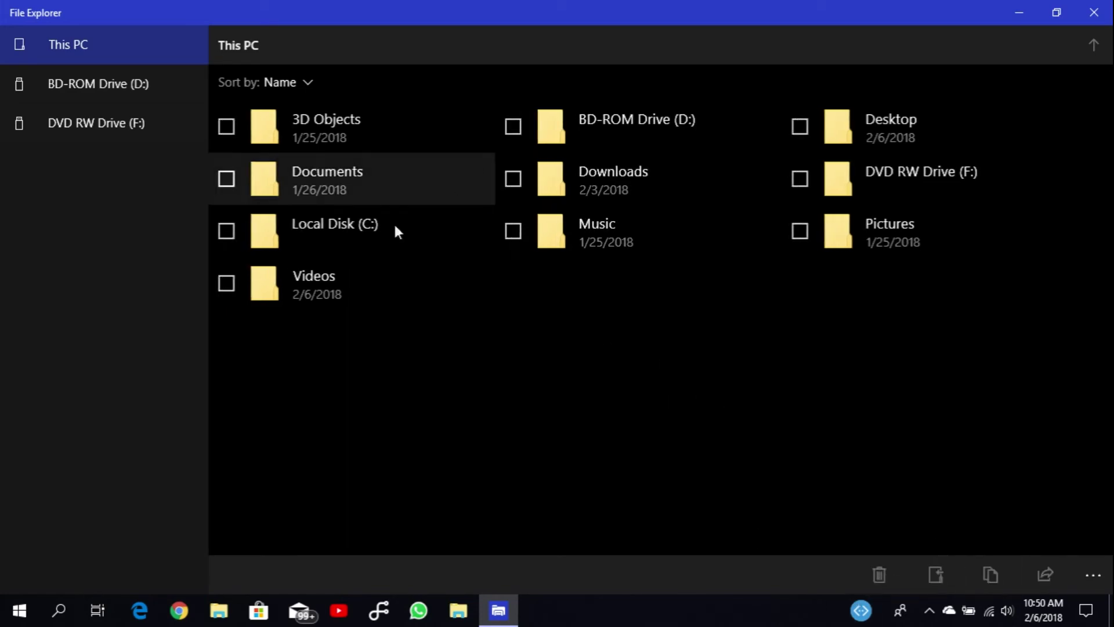
Tick 3D Objects and BD-ROM Drive (D:), untick the drive, and exit selection mode.
click(243, 136)
click(514, 127)
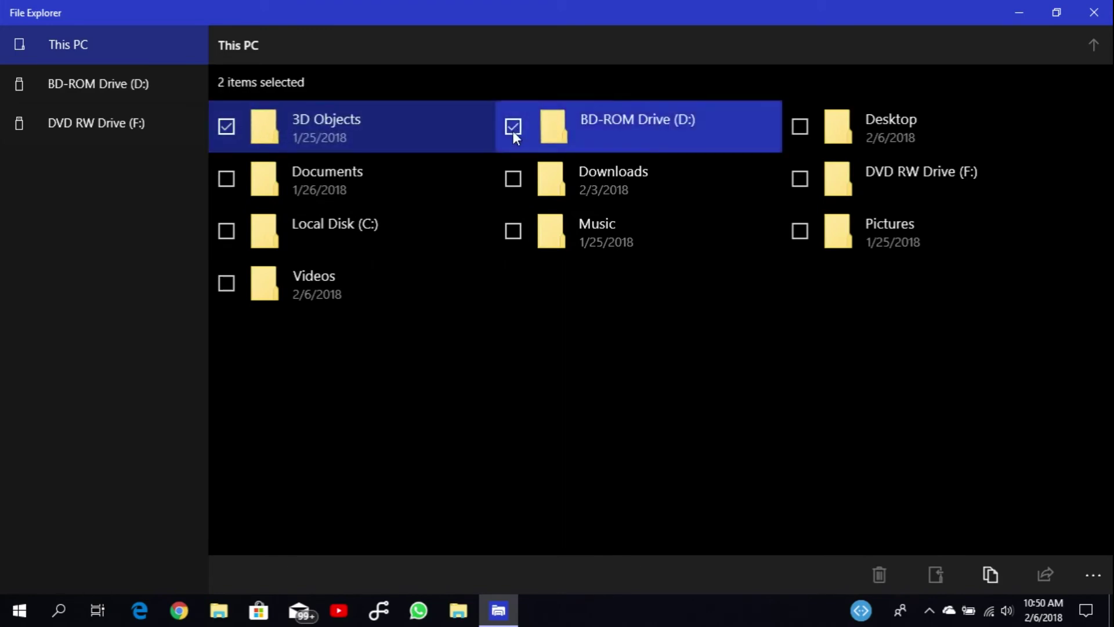
click(259, 138)
click(228, 127)
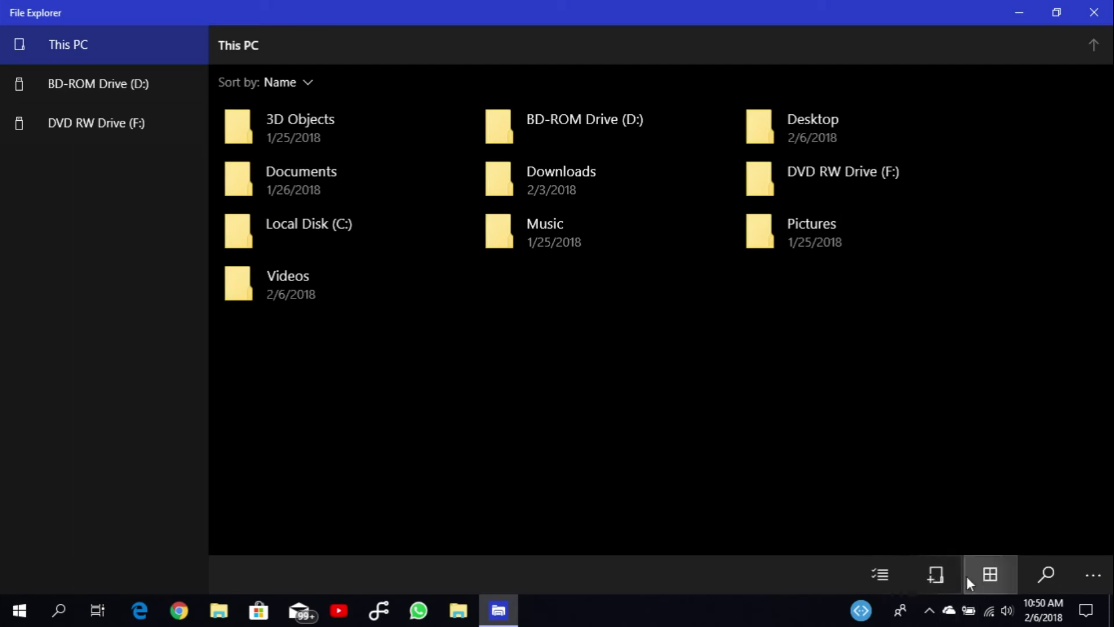
Toggle This PC between tile list and large-icon grid, ending on icons, and enter Videos.
click(1000, 579)
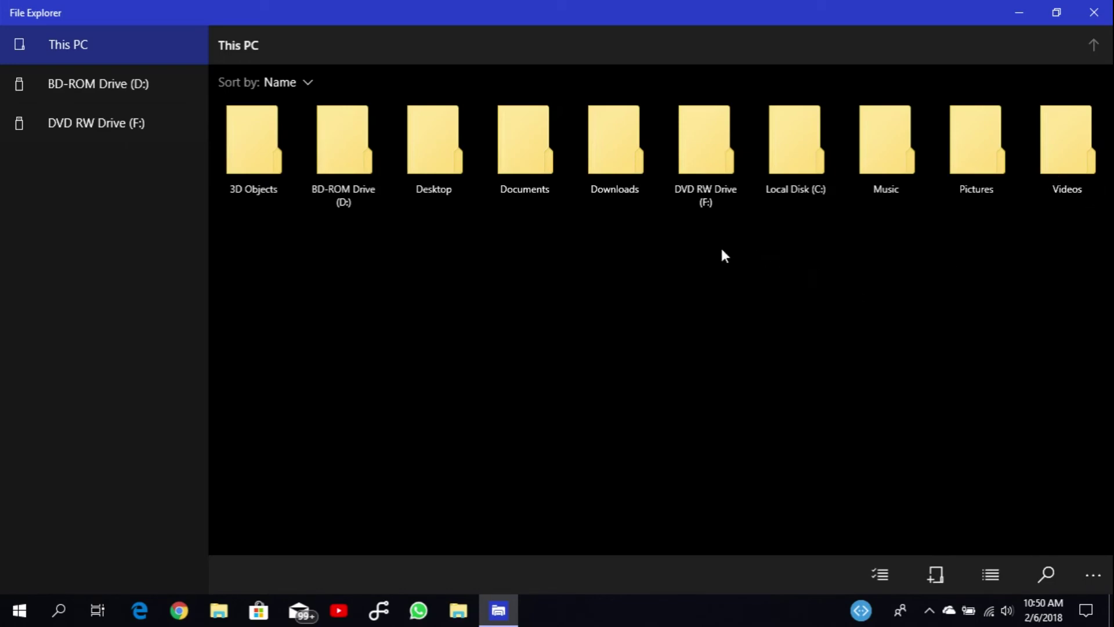
click(988, 574)
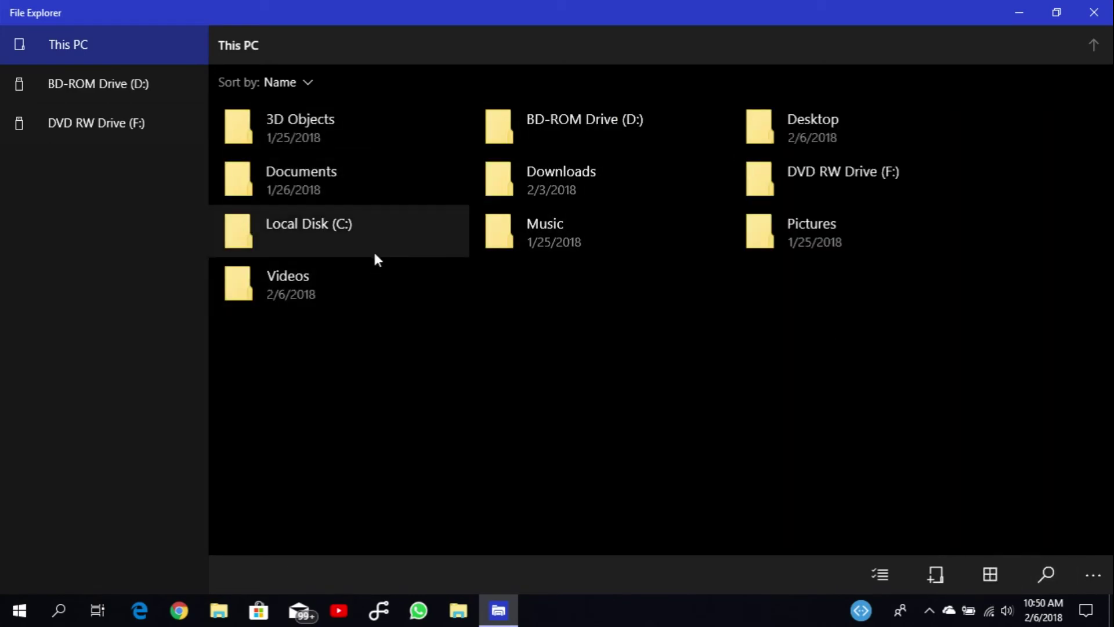
click(992, 576)
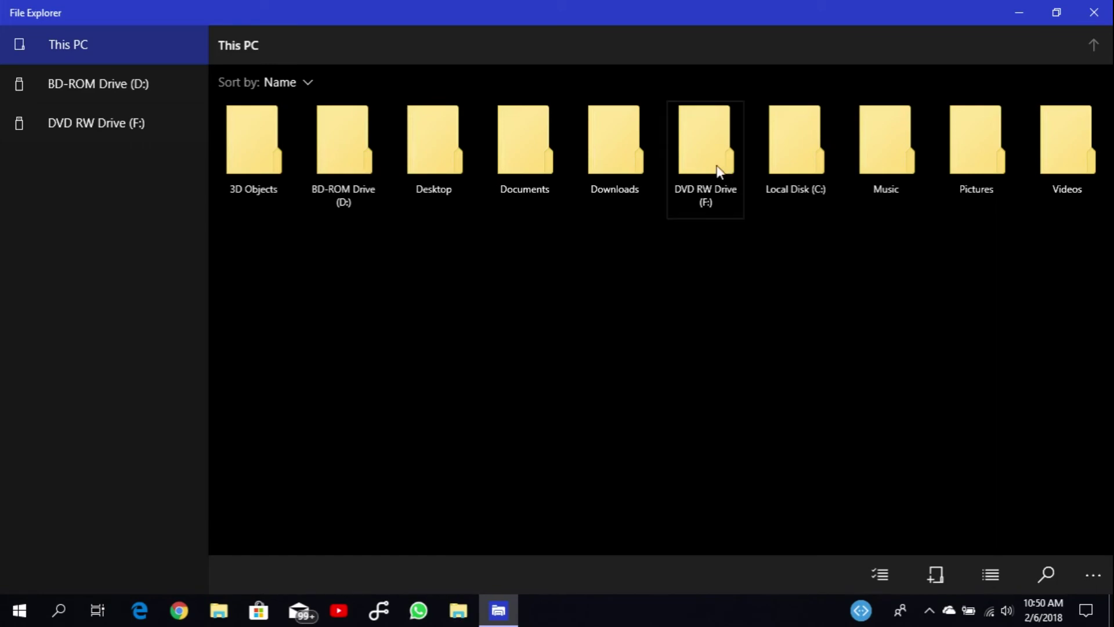
click(1054, 179)
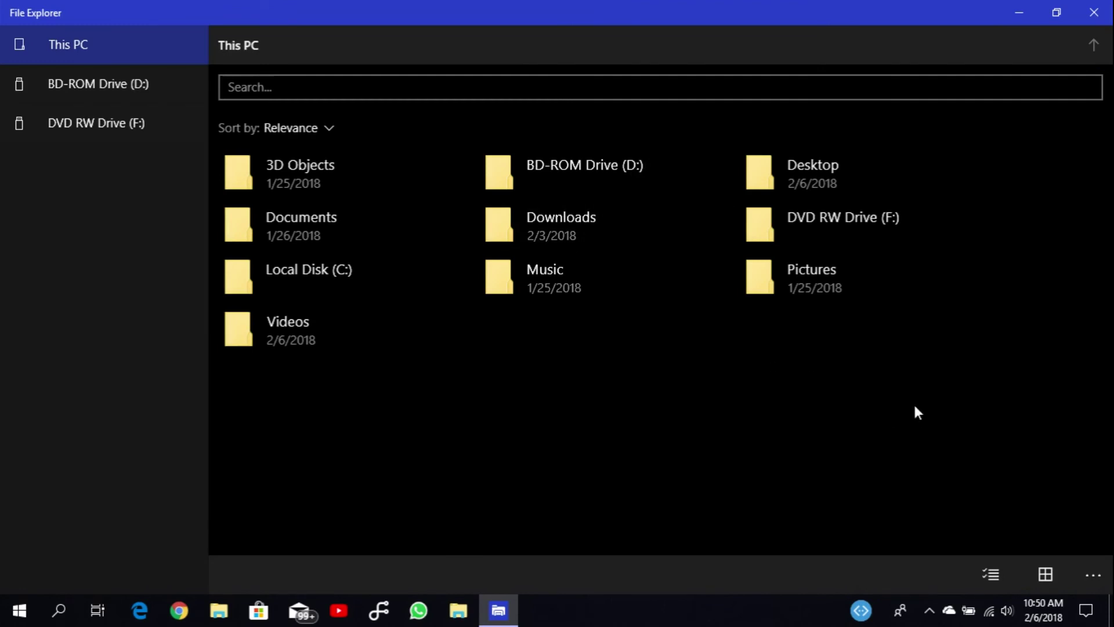
Focus the search field, then select all ten This PC items from the ... menu.
click(291, 93)
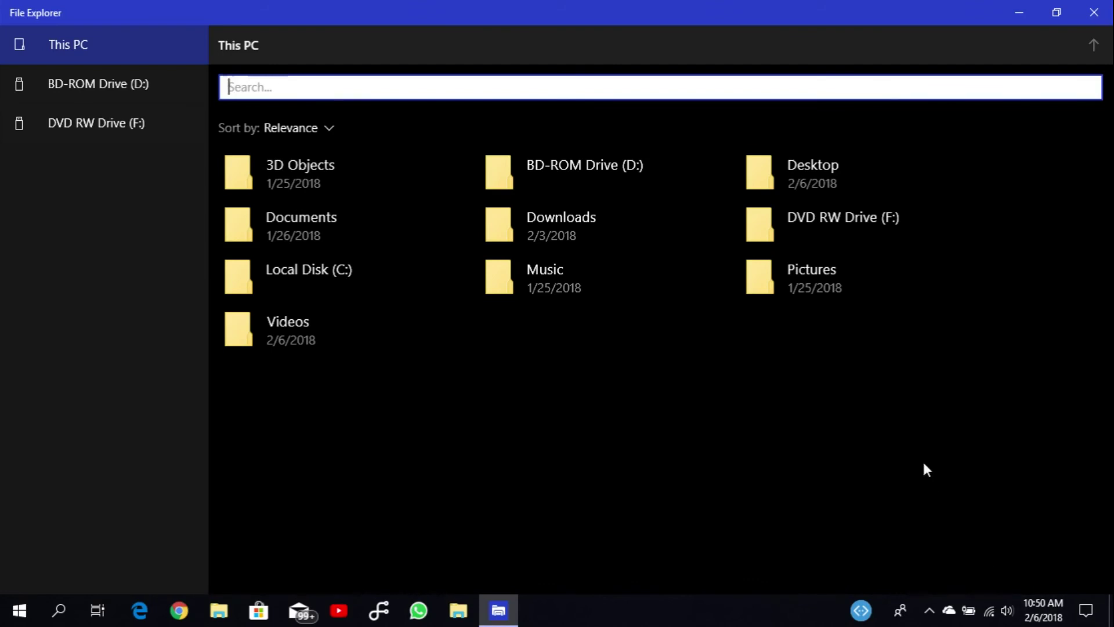
click(1015, 516)
click(1104, 577)
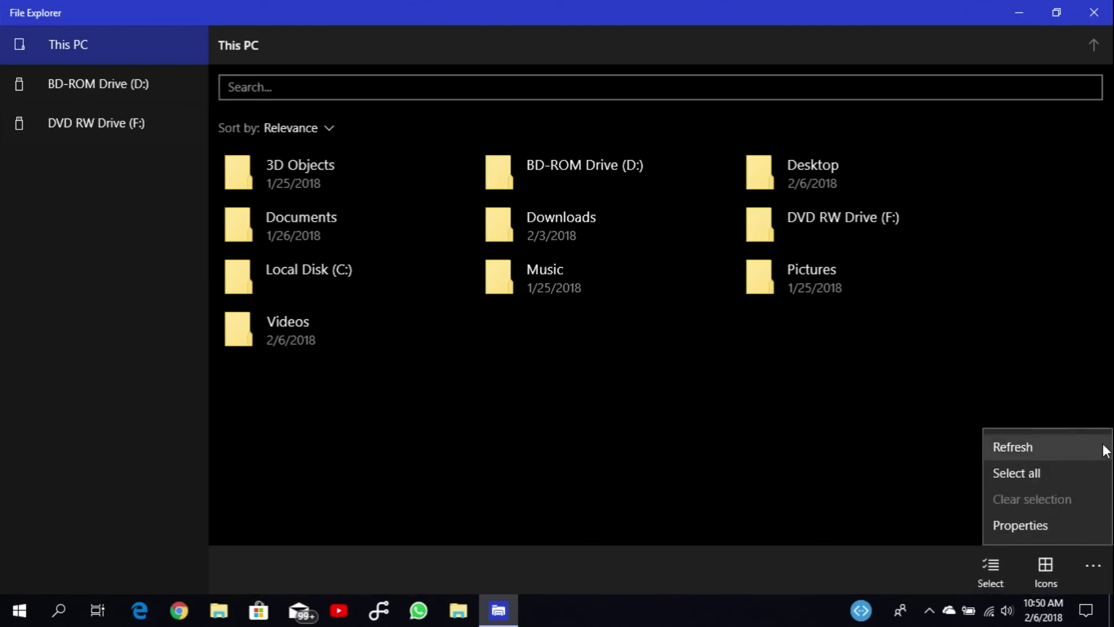
click(1024, 475)
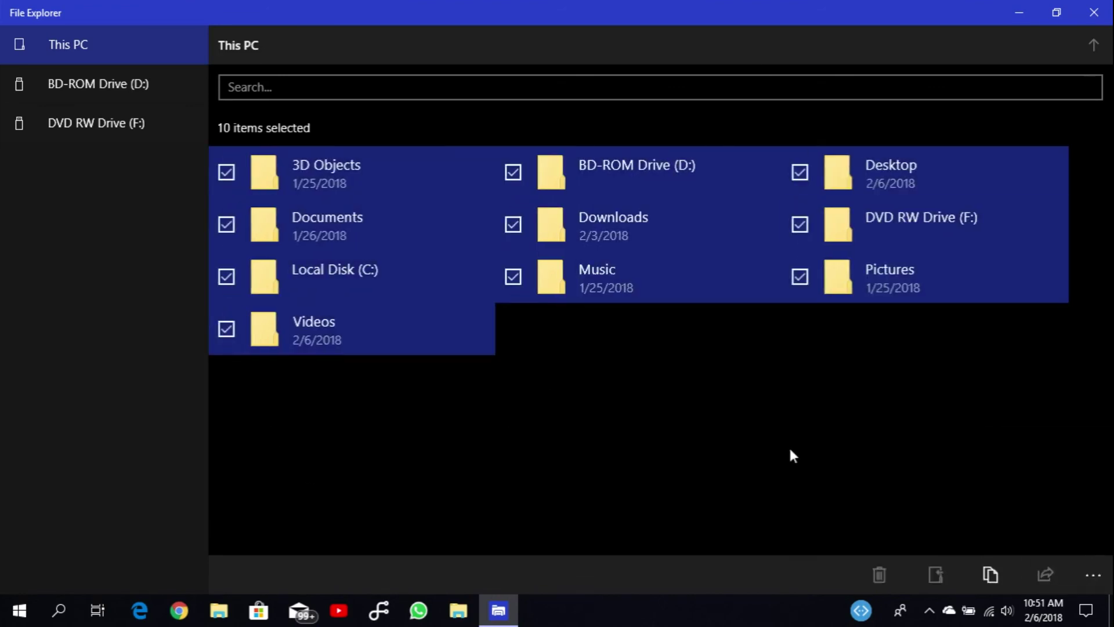
Clear the selection through the ... menu and close the dark File Explorer app.
click(1092, 575)
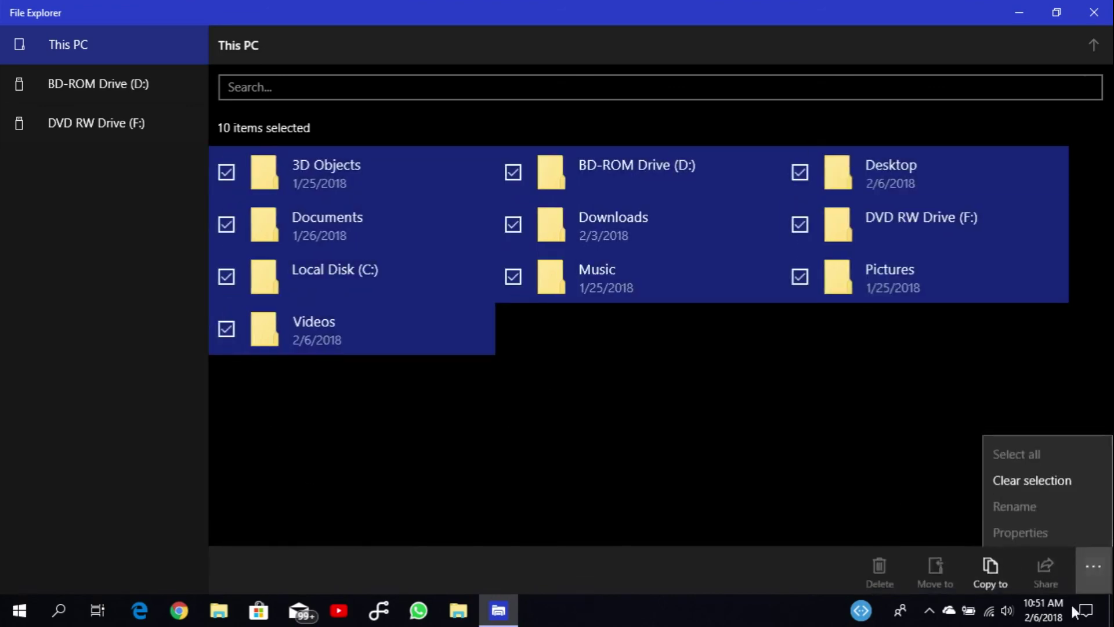
click(1008, 466)
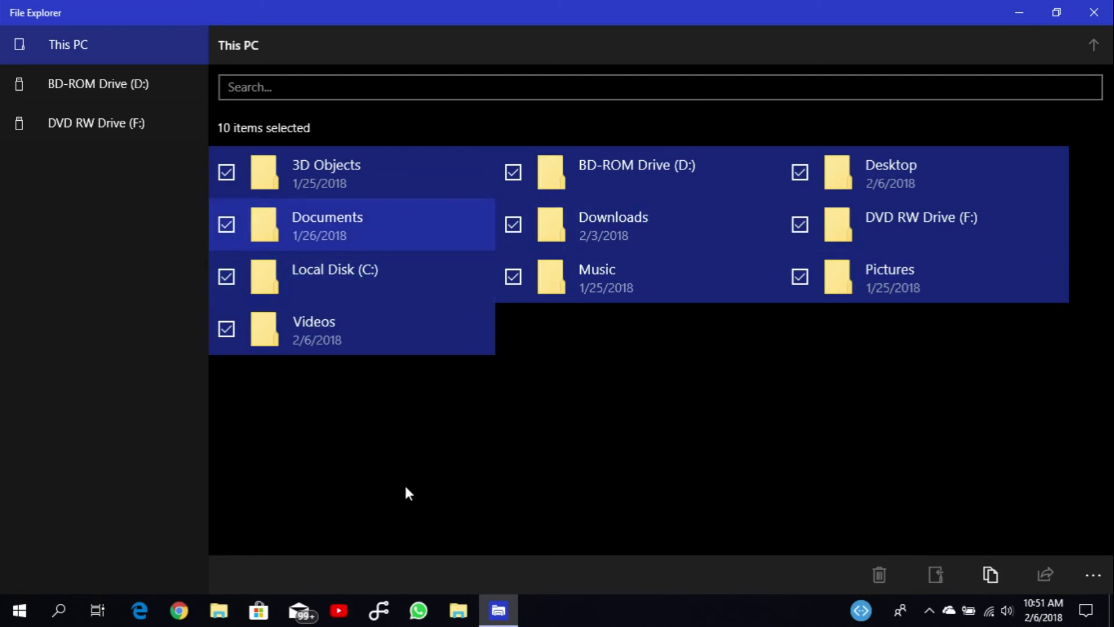
click(1083, 591)
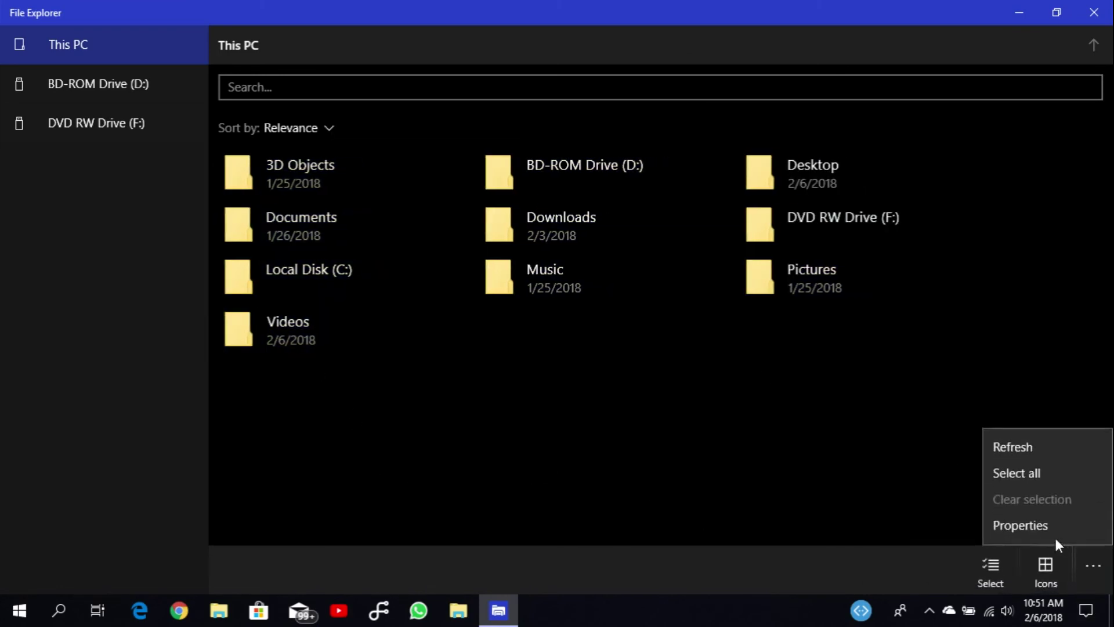
click(701, 374)
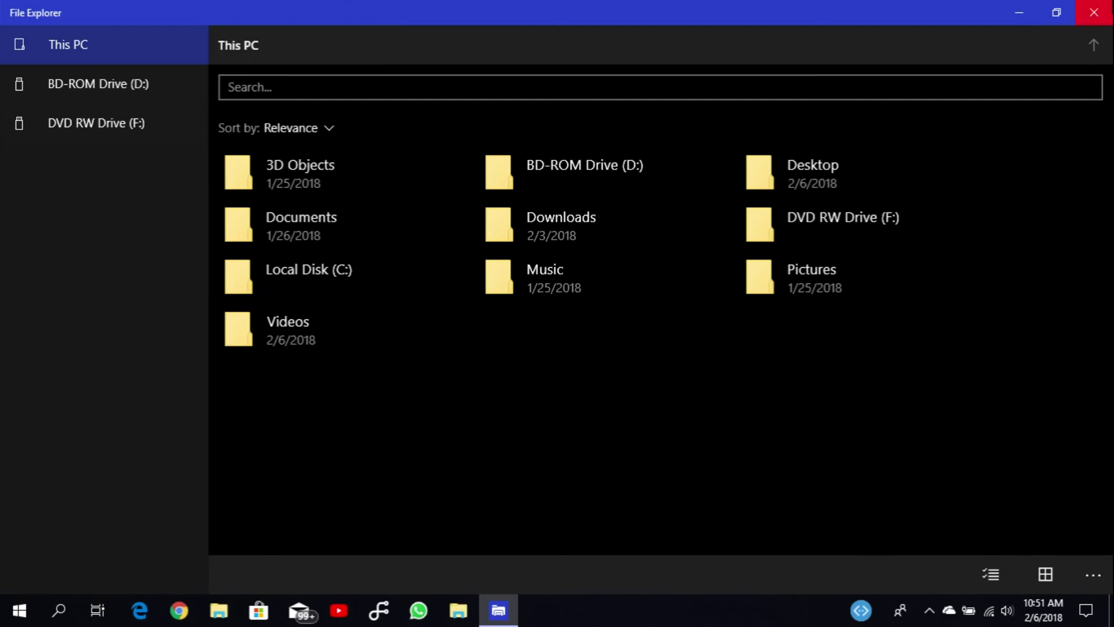
click(1094, 12)
Line up the New Explorer shortcut and UWP File Explorer file side by side in the desktop's top row.
drag(454, 191, 766, 47)
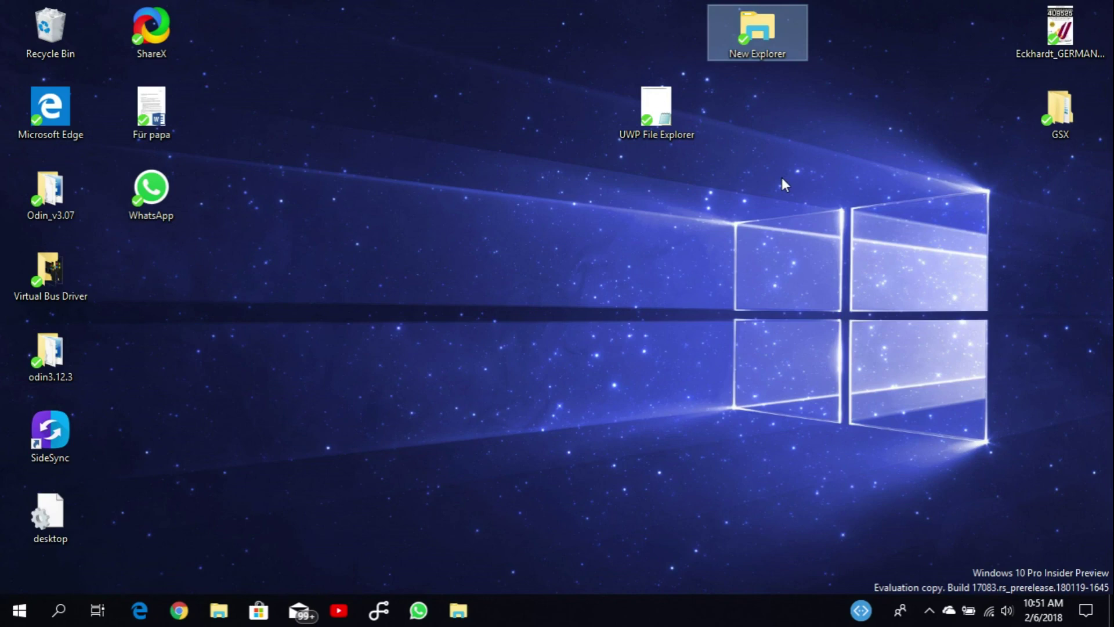
drag(656, 108, 656, 46)
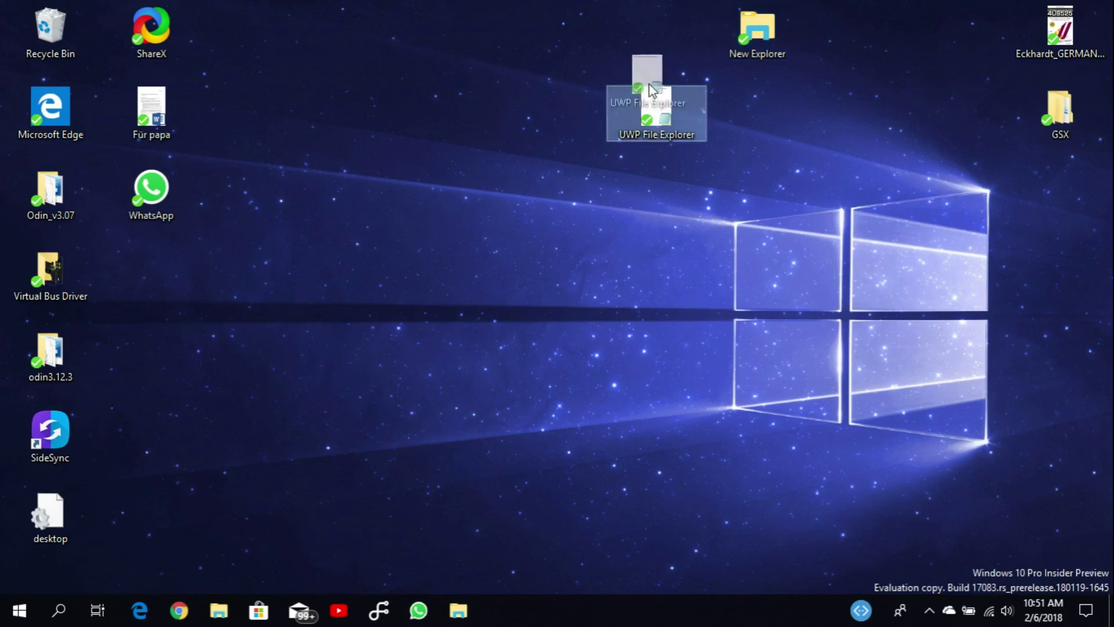
click(630, 262)
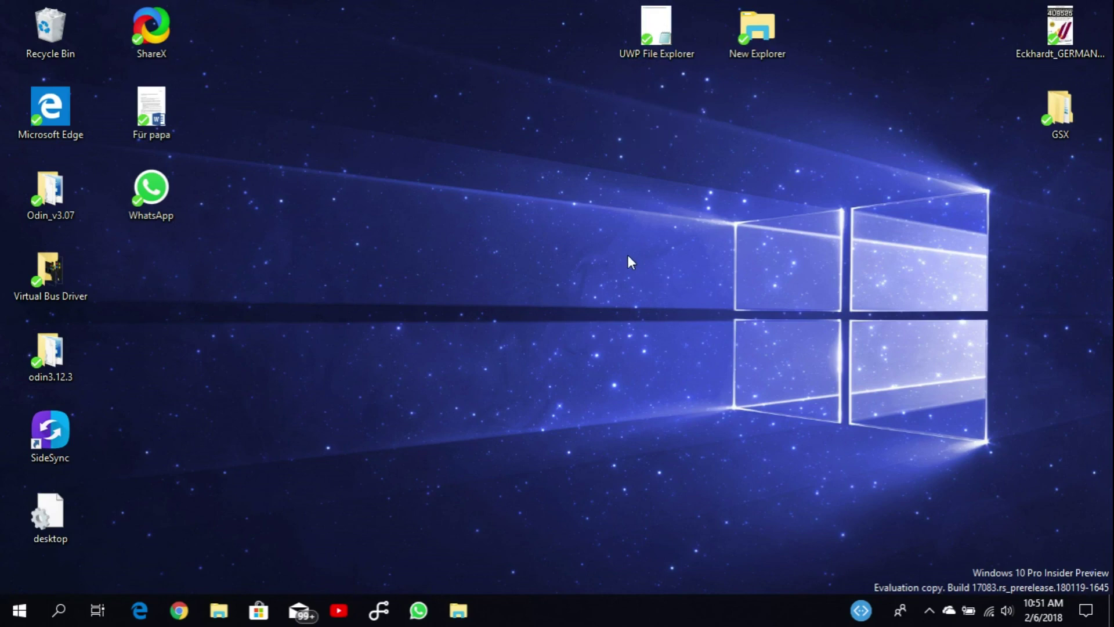